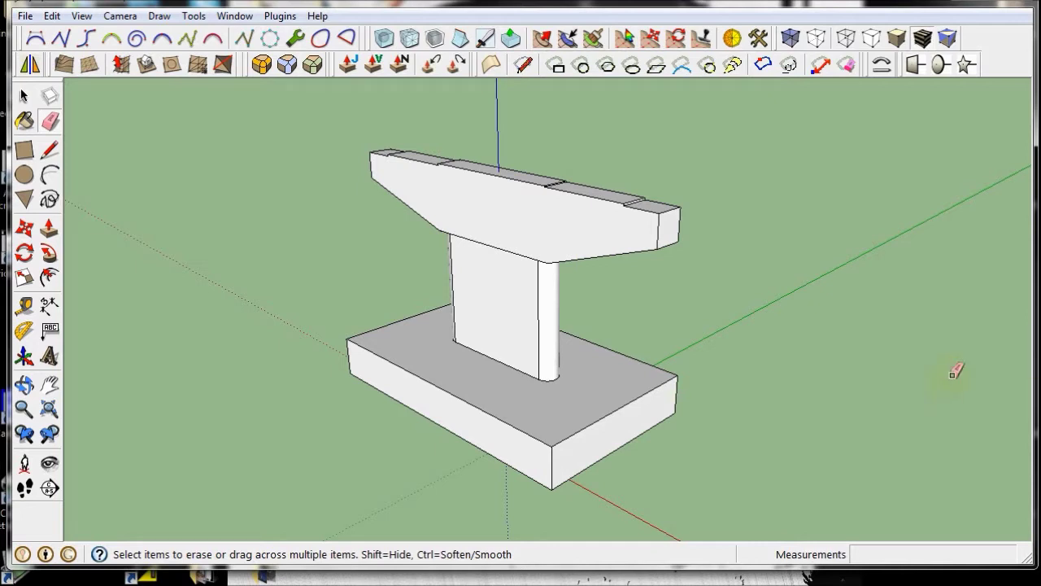
# Orbit and zoom around the bridge pier model to view it from several sides
pyautogui.moveTo(610, 256)
pyautogui.mouseDown(button='middle')
pyautogui.moveTo(595, 302)
pyautogui.moveTo(274, 233)
pyautogui.moveTo(261, 130)
pyautogui.moveTo(785, 365)
pyautogui.moveTo(646, 333)
pyautogui.mouseUp(button='middle')
pyautogui.scroll(4, 642, 342)
pyautogui.moveTo(811, 394); pyautogui.dragTo(614, 399, button='middle')
pyautogui.scroll(-3, 569, 290)
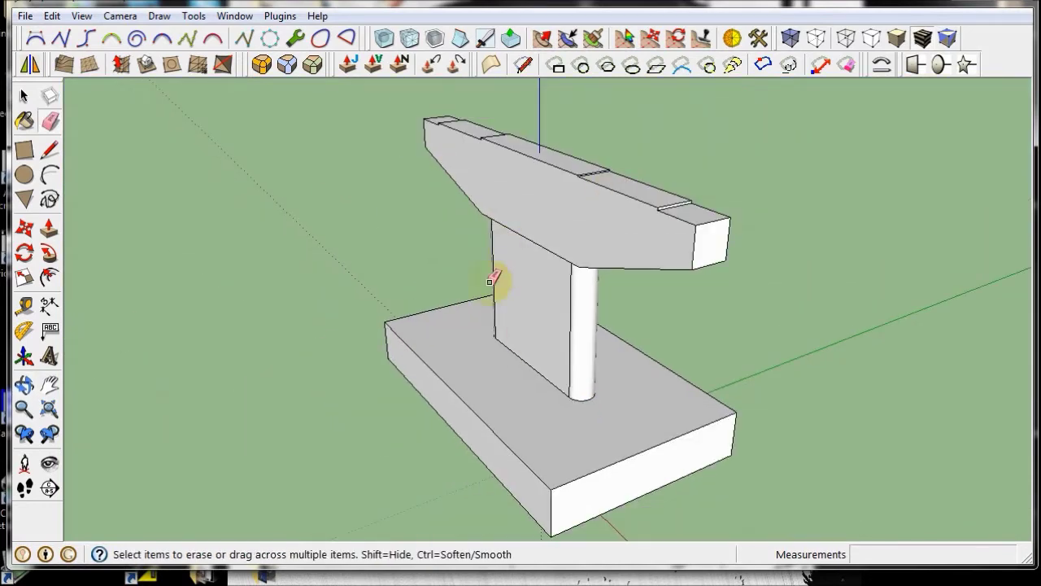
pyautogui.moveTo(741, 507); pyautogui.dragTo(714, 346, button='middle')
pyautogui.moveTo(727, 241)
pyautogui.mouseDown(button='middle')
pyautogui.moveTo(604, 399)
pyautogui.moveTo(346, 404)
pyautogui.mouseUp(button='middle')
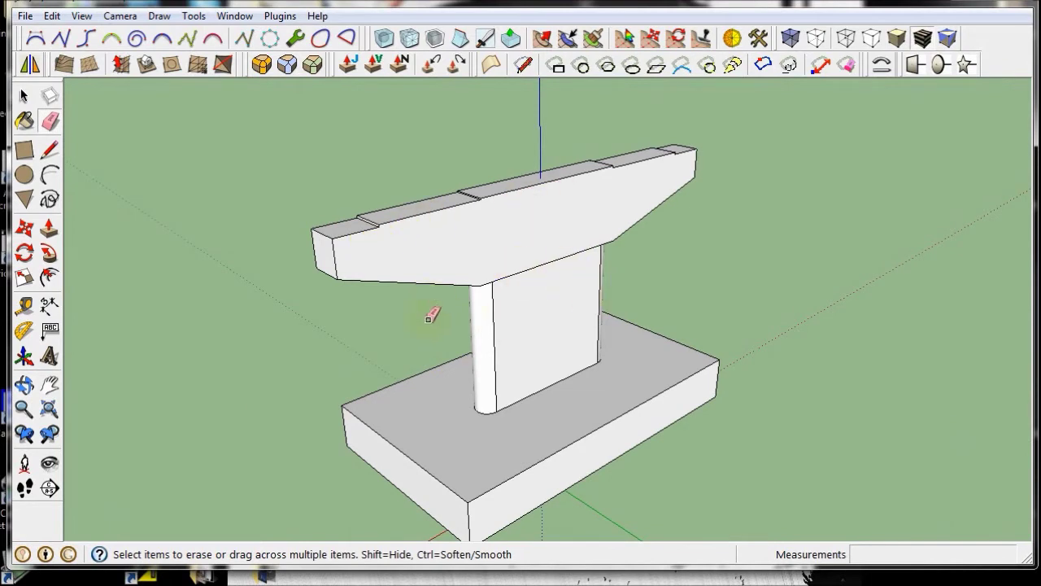
pyautogui.moveTo(430, 310)
pyautogui.mouseDown(button='middle')
pyautogui.moveTo(595, 418)
pyautogui.moveTo(632, 399)
pyautogui.mouseUp(button='middle')
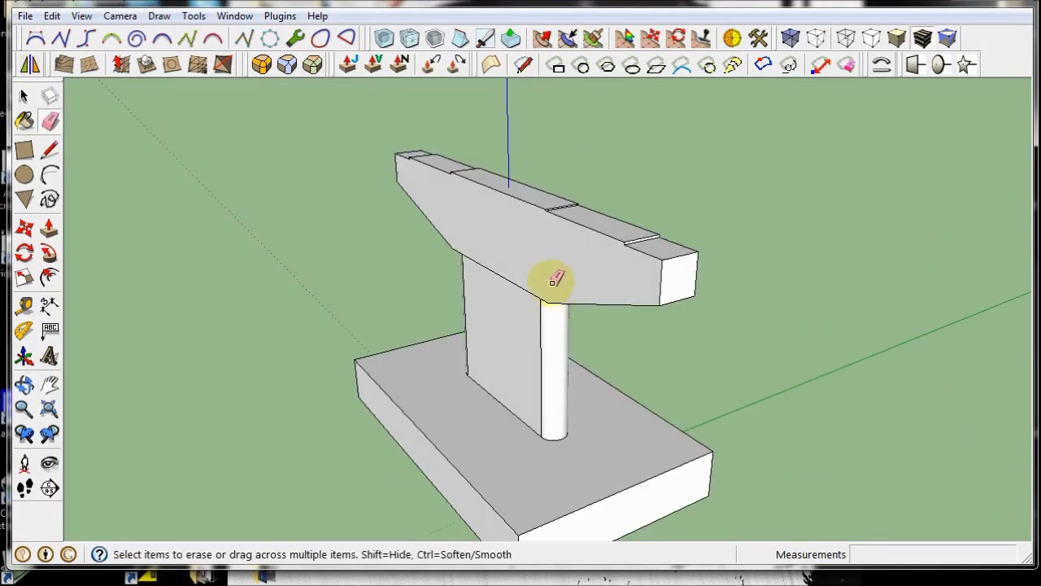
pyautogui.scroll(-2, 522, 222)
pyautogui.moveTo(524, 224)
pyautogui.mouseDown(button='middle')
pyautogui.moveTo(643, 348)
pyautogui.moveTo(693, 360)
pyautogui.moveTo(533, 257)
pyautogui.moveTo(506, 226)
pyautogui.mouseUp(button='middle')
pyautogui.scroll(2, 678, 342)
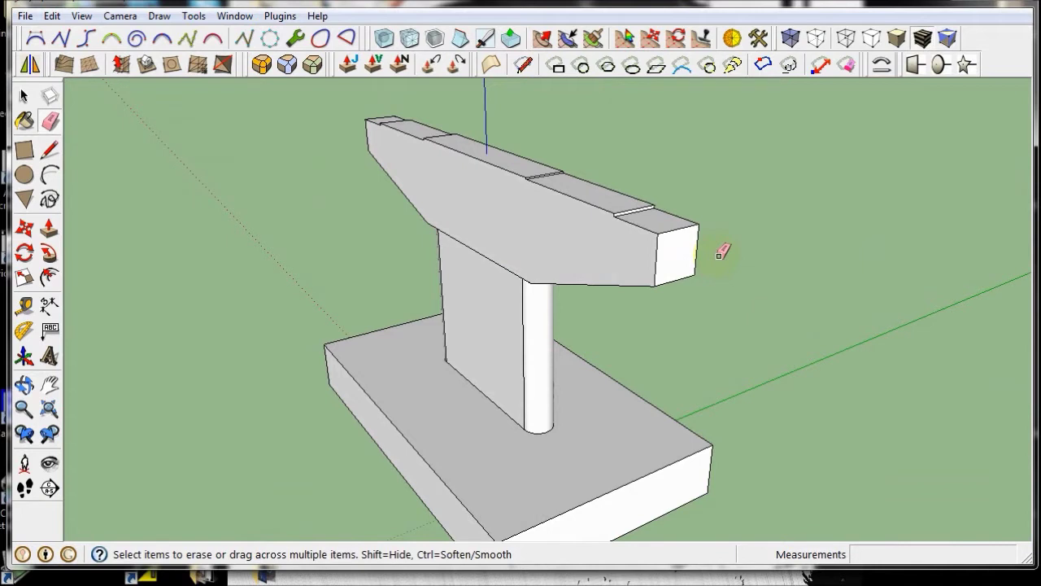
pyautogui.scroll(-2, 672, 190)
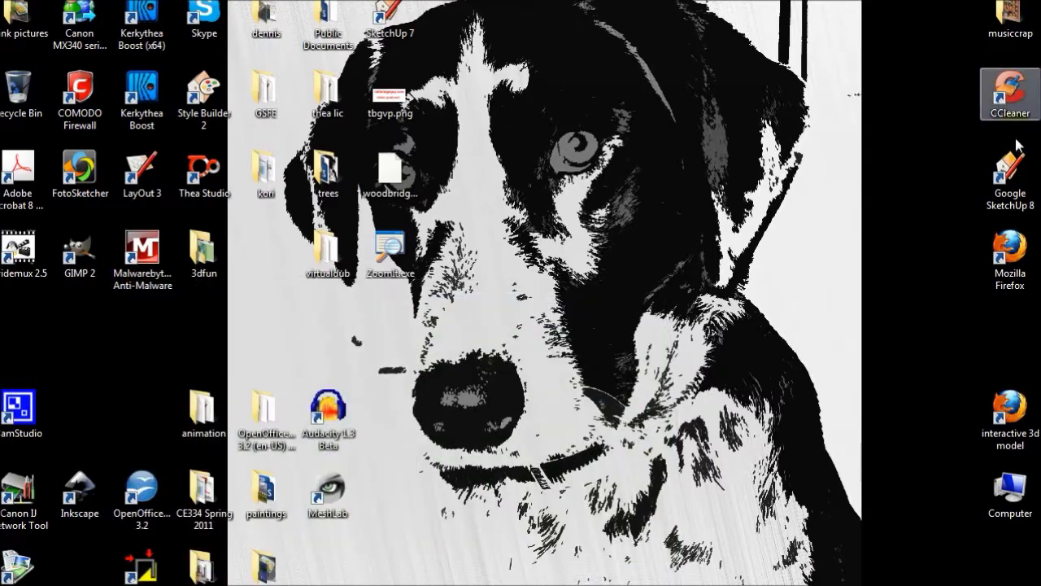
# Launch Firefox and search Google for 'google sketchup'
pyautogui.doubleClick(1009, 252)
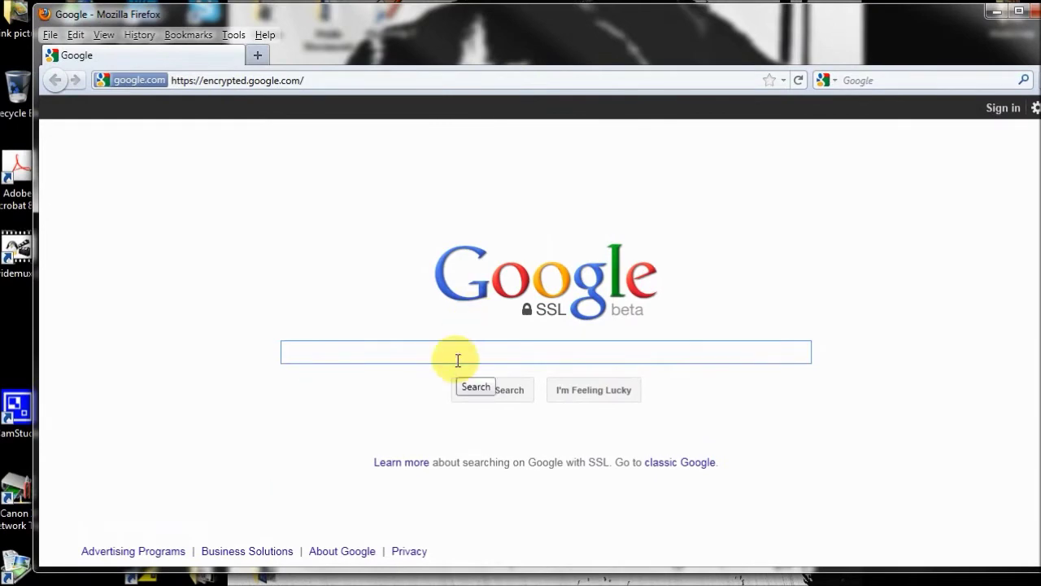
pyautogui.write('googl')
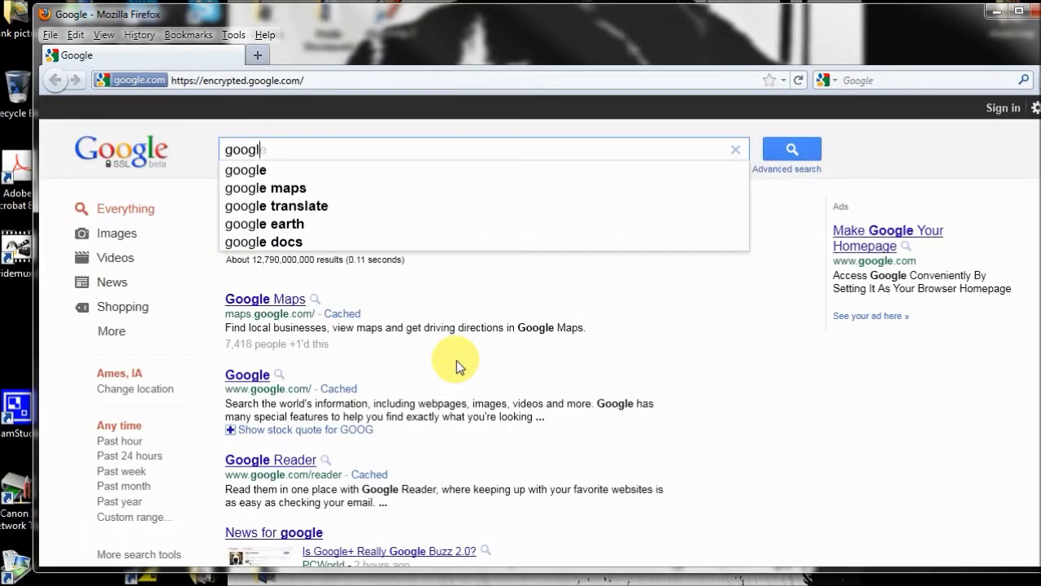
pyautogui.write('e sketchu')
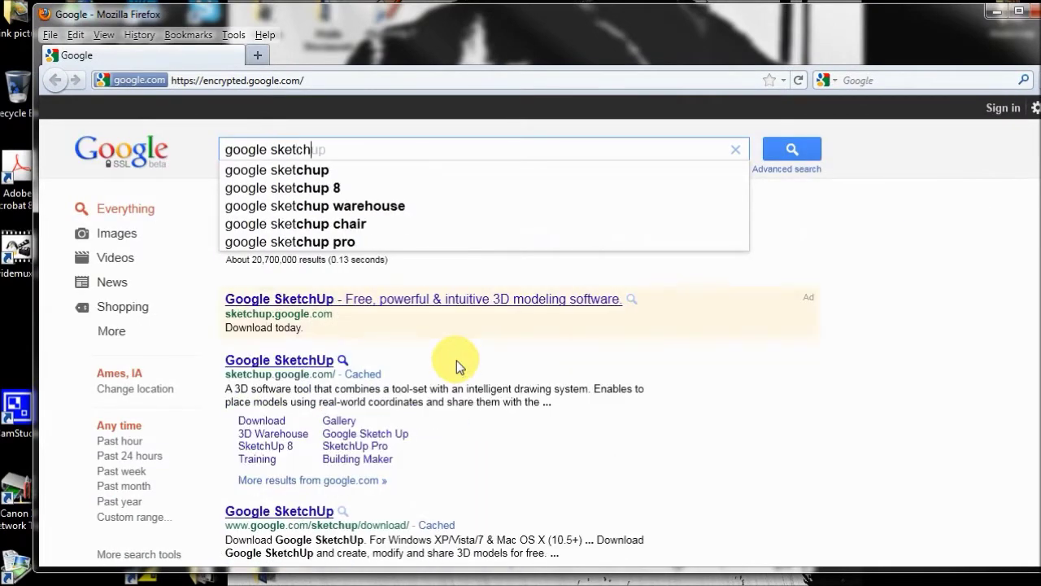
pyautogui.write('p')
pyautogui.press('Return')
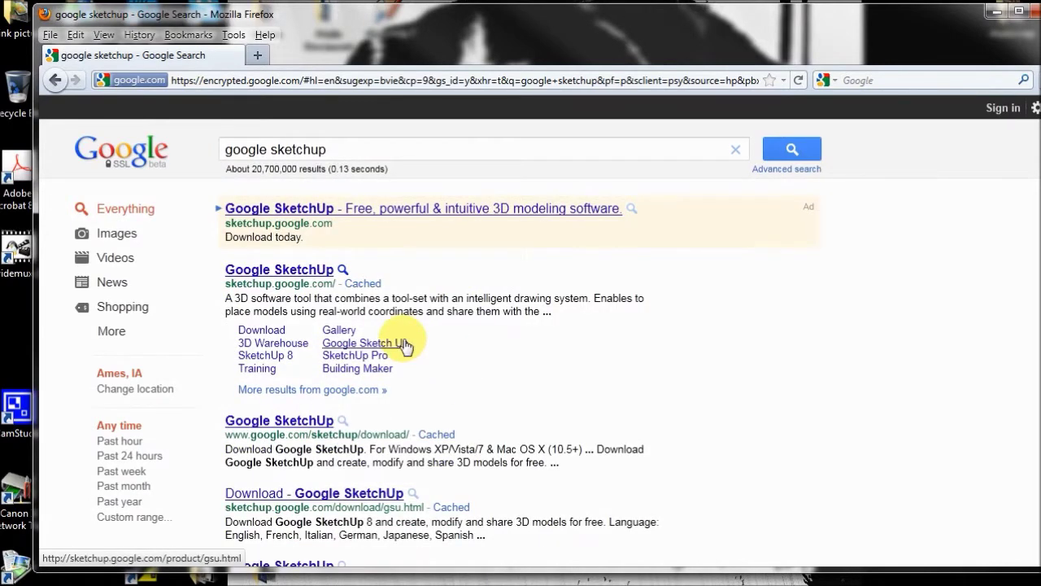
# Go from sketchup.google.com through Education and Higher Education to the Students license page
pyautogui.click(277, 269)
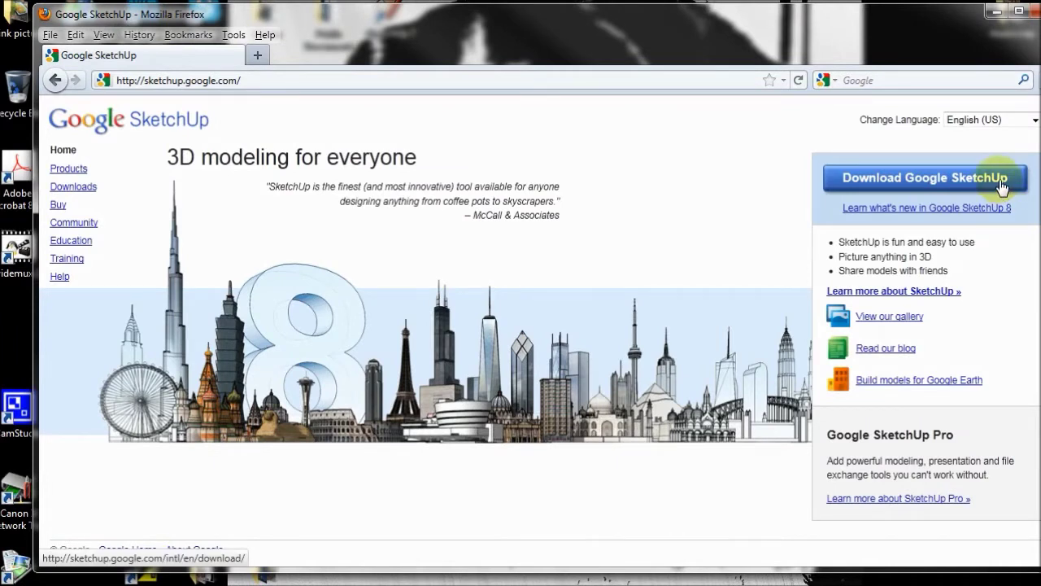
pyautogui.click(80, 244)
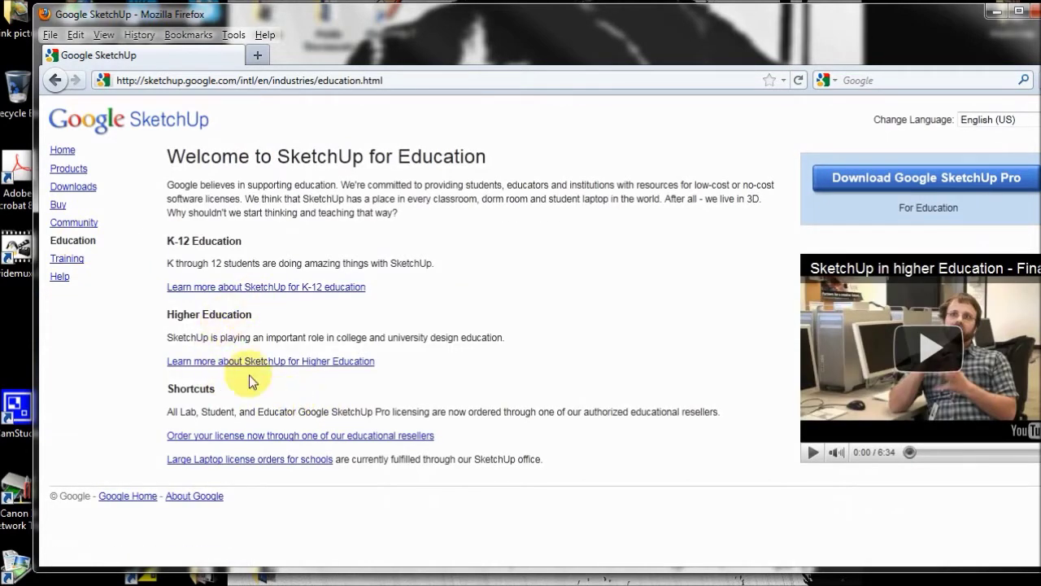
pyautogui.click(325, 362)
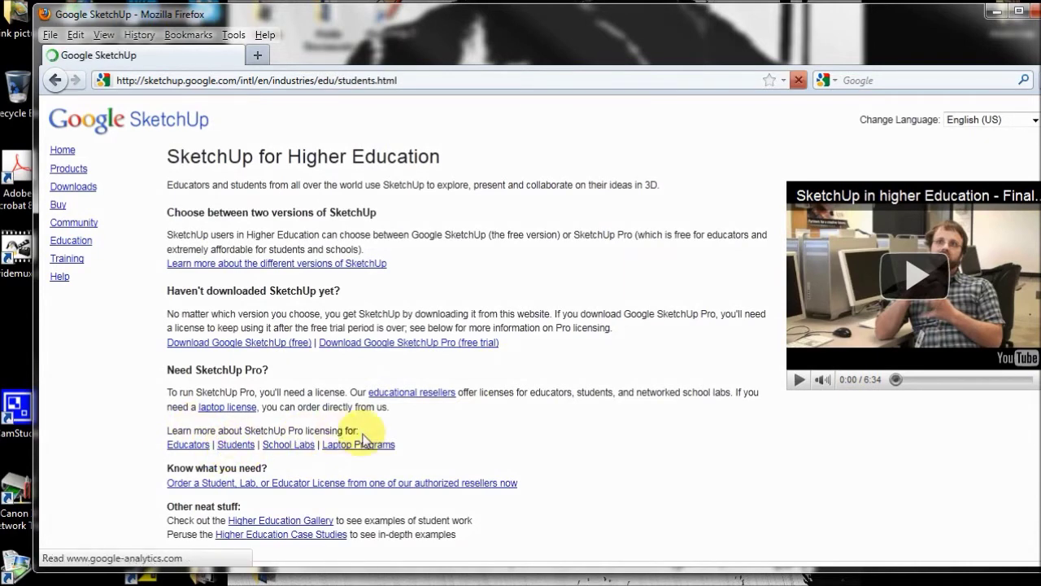
pyautogui.click(235, 447)
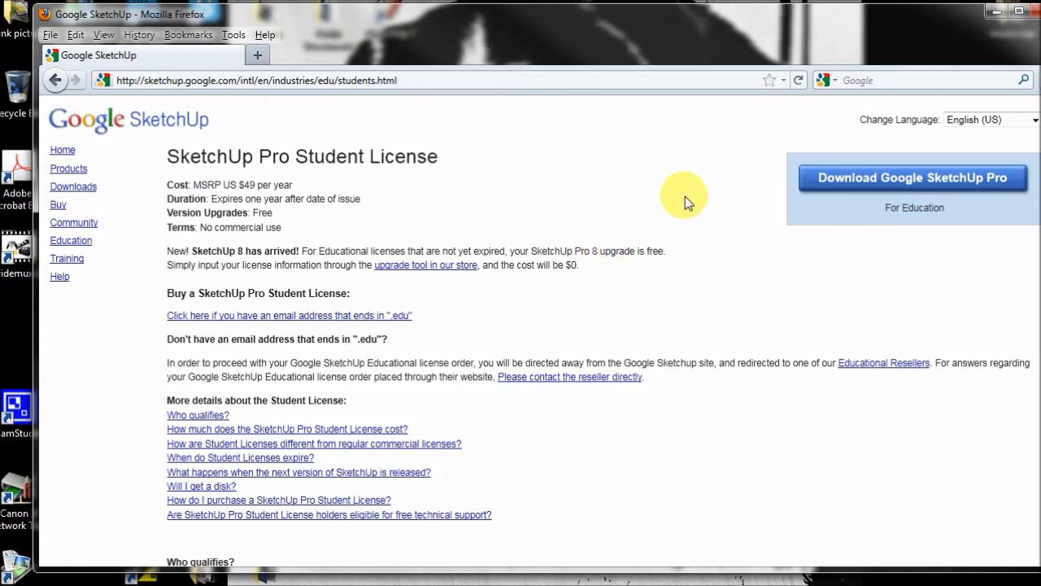
# Browse to C:\Program Files (x86)\Google\Google SketchUp 8pro\Plugins and edit bezierspline.rb in Notepad++
pyautogui.click(997, 13)
pyautogui.doubleClick(1010, 490)
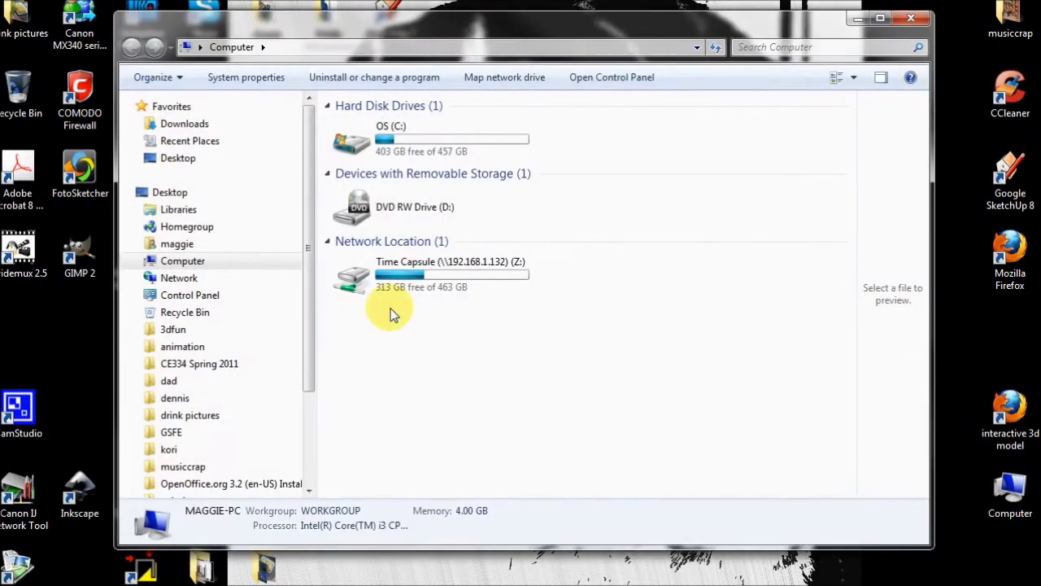
pyautogui.doubleClick(410, 140)
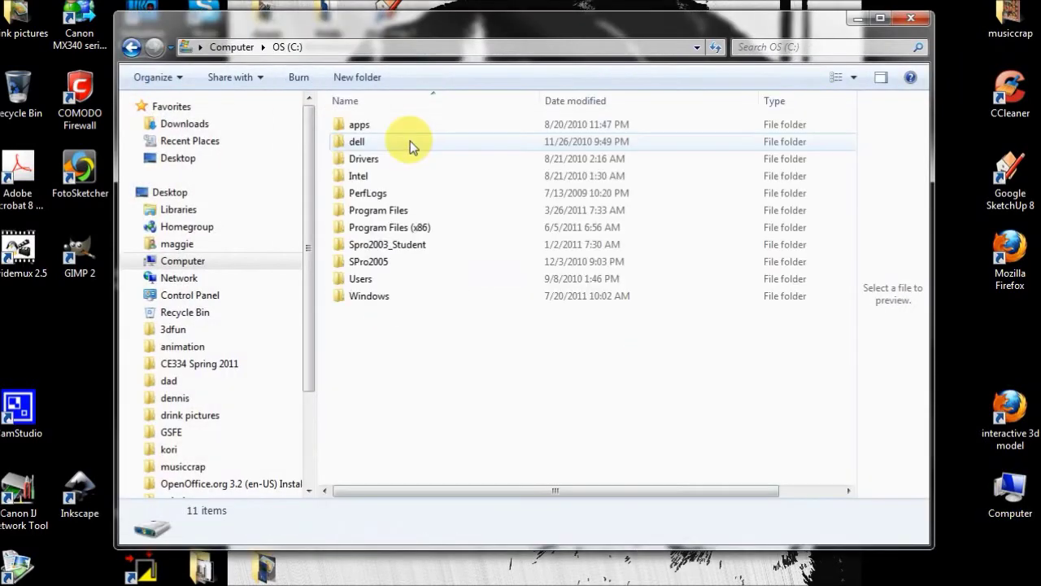
pyautogui.doubleClick(374, 227)
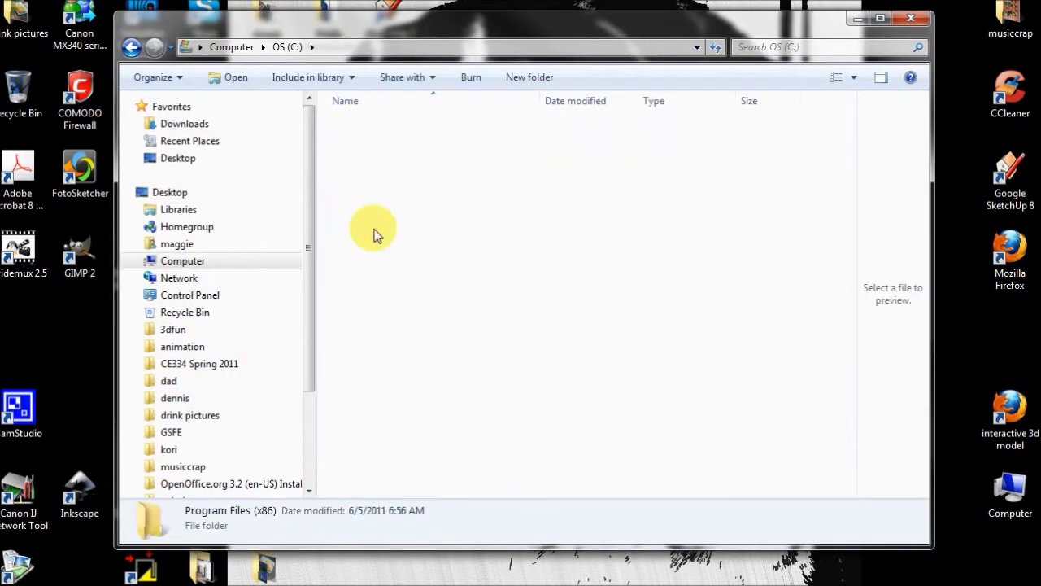
pyautogui.scroll(-4, 425, 448)
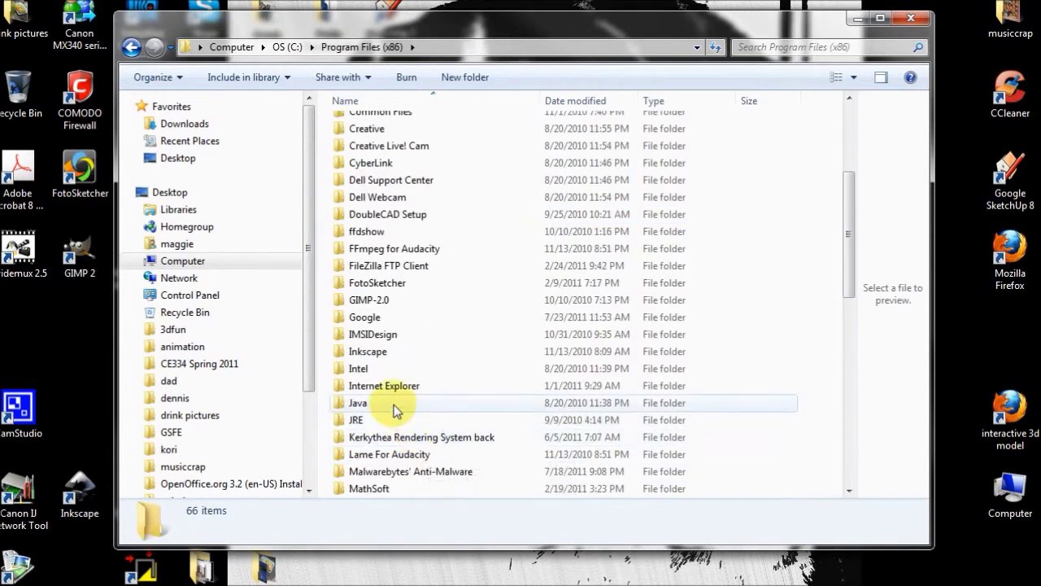
pyautogui.doubleClick(372, 322)
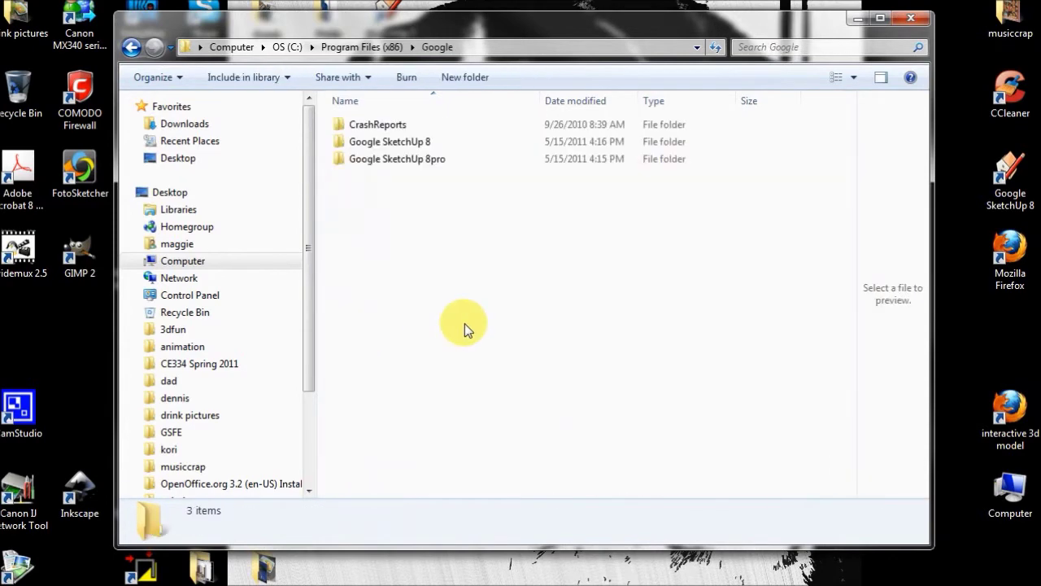
pyautogui.doubleClick(439, 160)
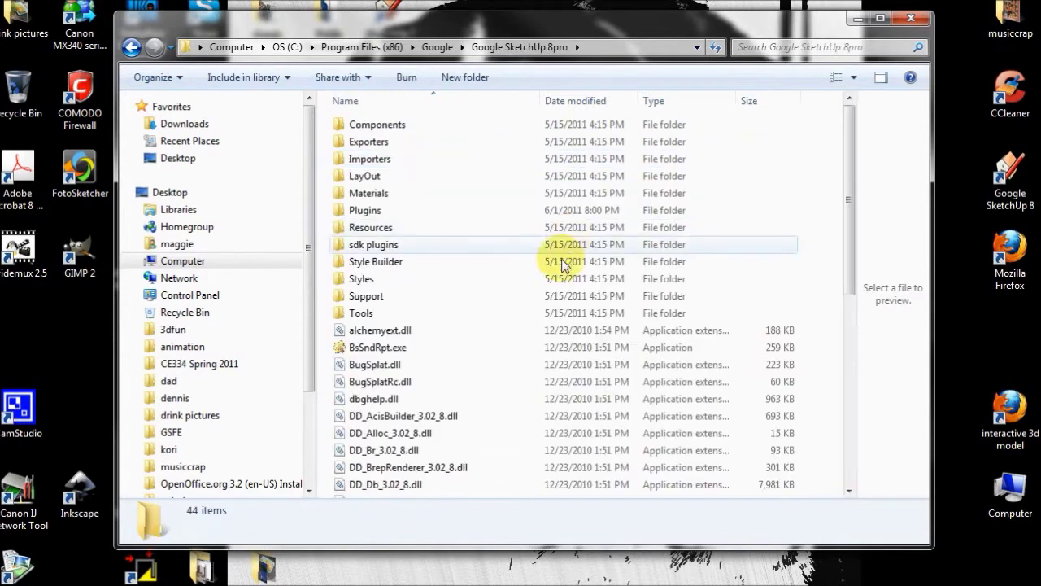
pyautogui.doubleClick(362, 210)
pyautogui.scroll(-8, 492, 236)
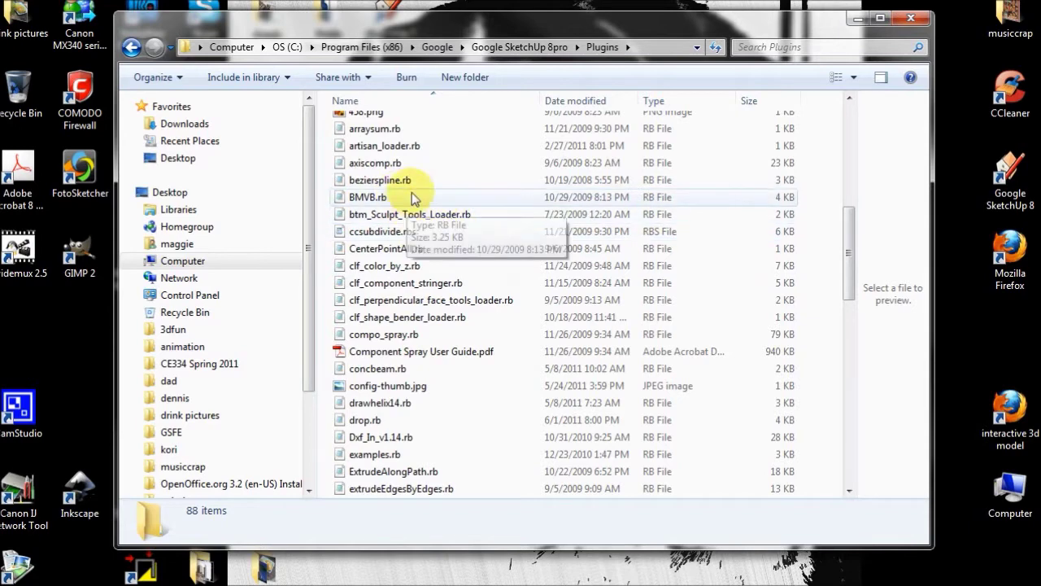
pyautogui.rightClick(408, 185)
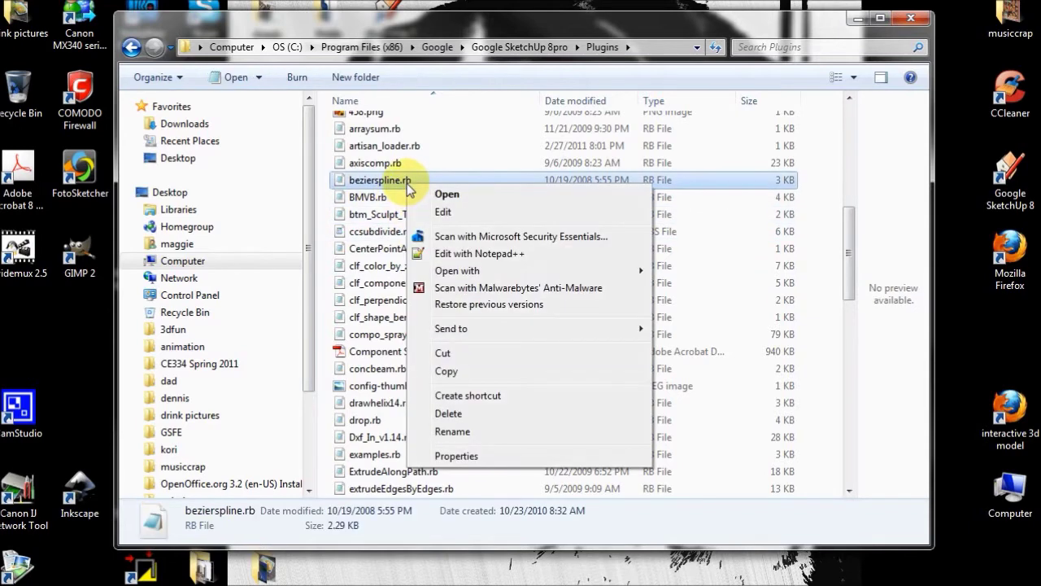
pyautogui.click(493, 255)
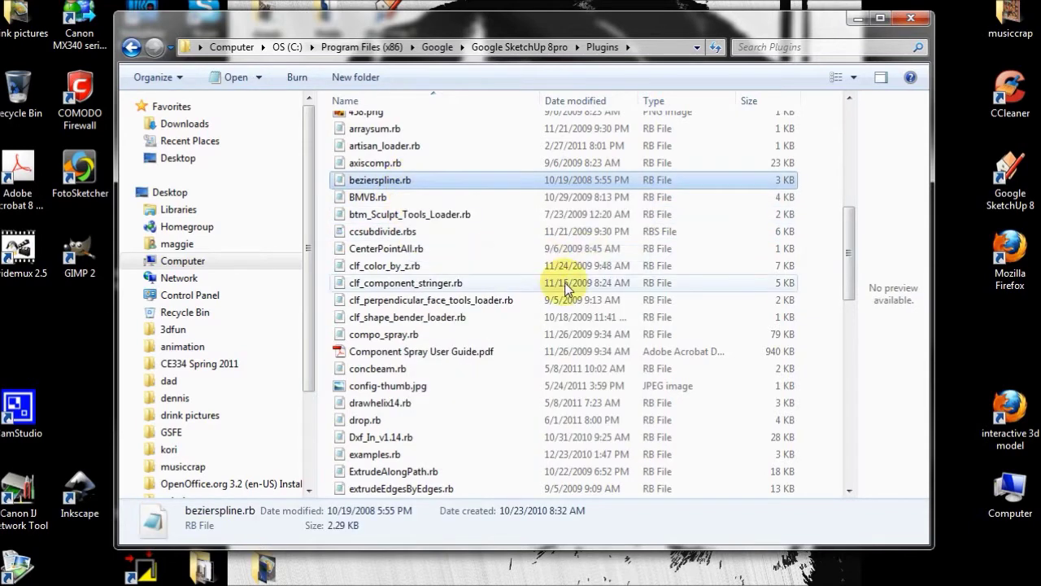
# Scroll through the bezierspline.rb script and close its tab
pyautogui.scroll(-8, 513, 361)
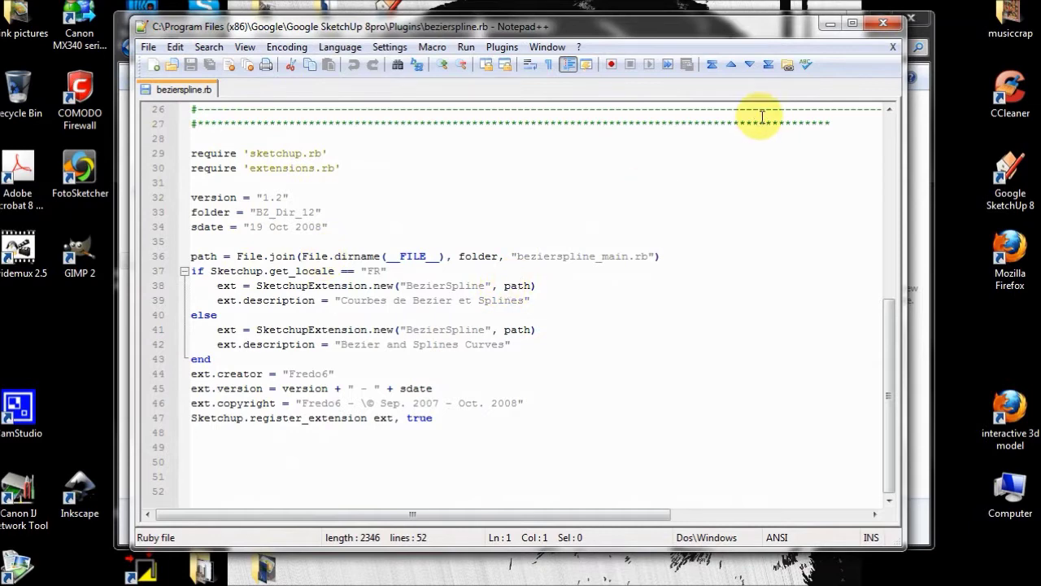
pyautogui.click(892, 46)
# Close Notepad++, then draw a line from the pier cap top into open space and select it
pyautogui.click(883, 23)
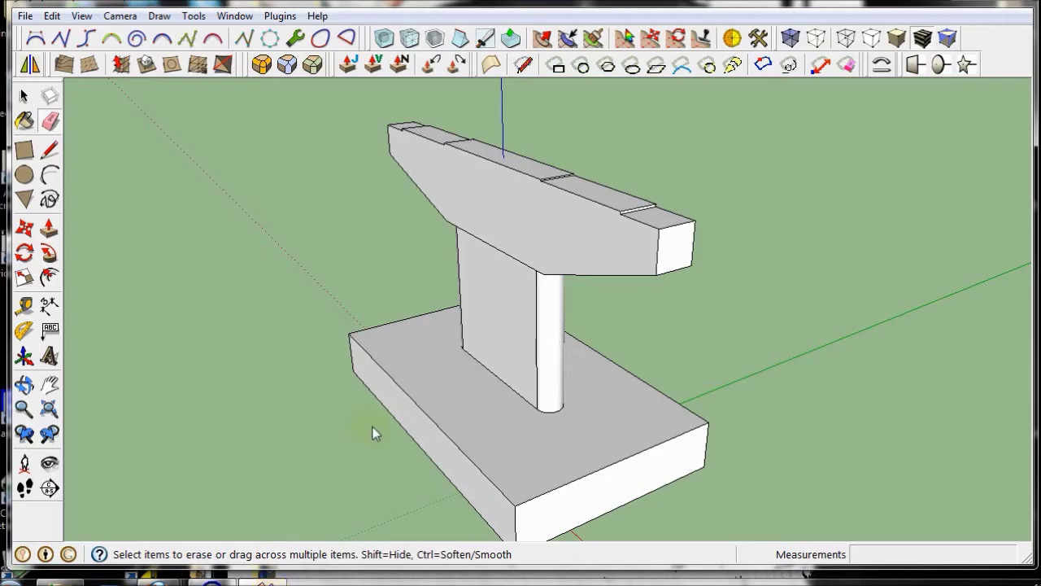
pyautogui.scroll(-3, 440, 260)
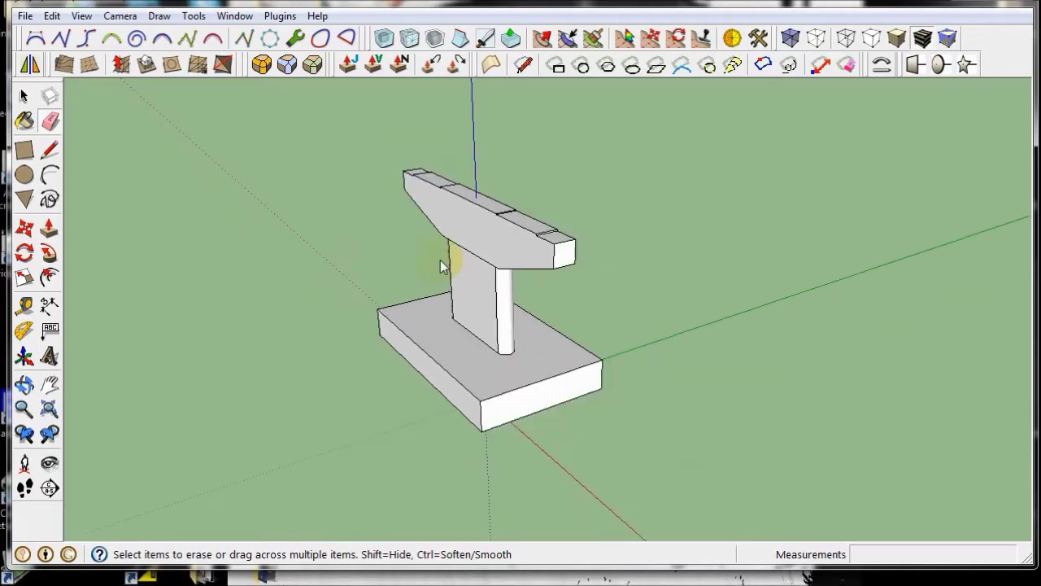
pyautogui.moveTo(440, 260); pyautogui.dragTo(369, 418, button='middle')
pyautogui.press('e')
pyautogui.scroll(3, 489, 228)
pyautogui.press('l')
pyautogui.click(452, 202)
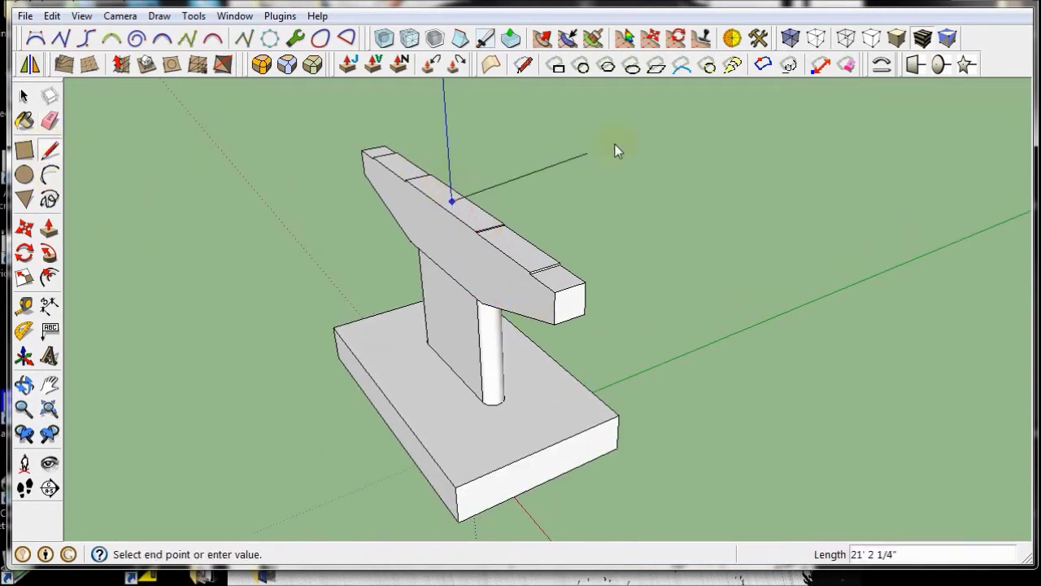
pyautogui.click(680, 151)
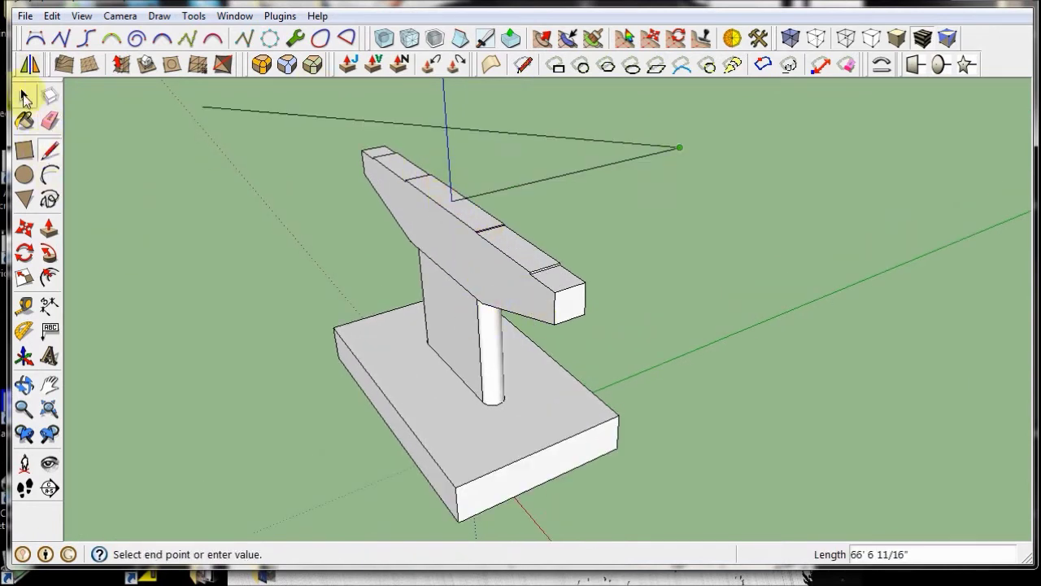
pyautogui.click(24, 96)
pyautogui.click(643, 157)
pyautogui.click(194, 16)
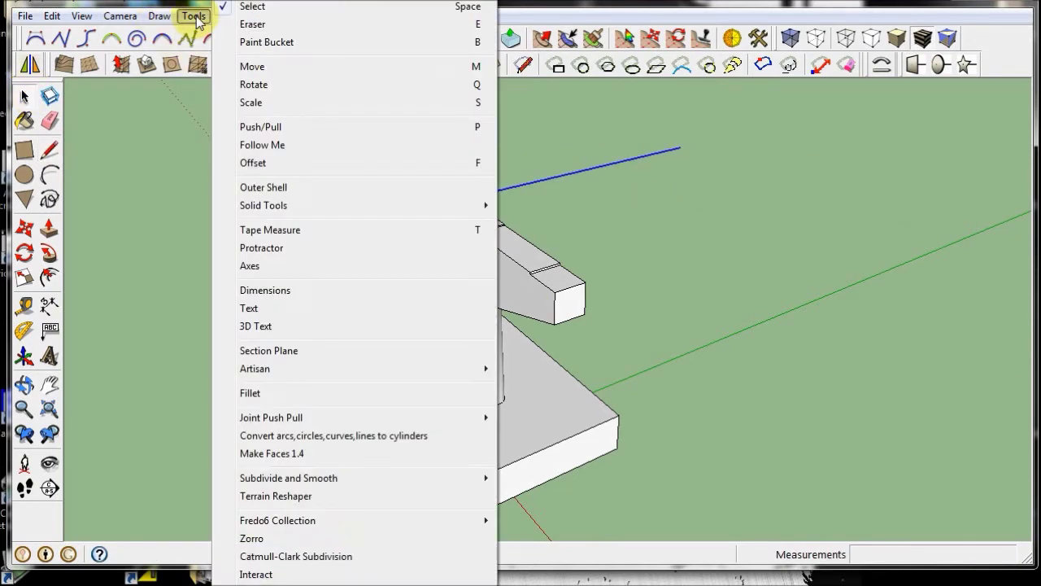
# Convert the selected line into a cylinder tube with diameter 8
pyautogui.click(354, 437)
pyautogui.moveTo(589, 313); pyautogui.dragTo(501, 324)
pyautogui.write('8')
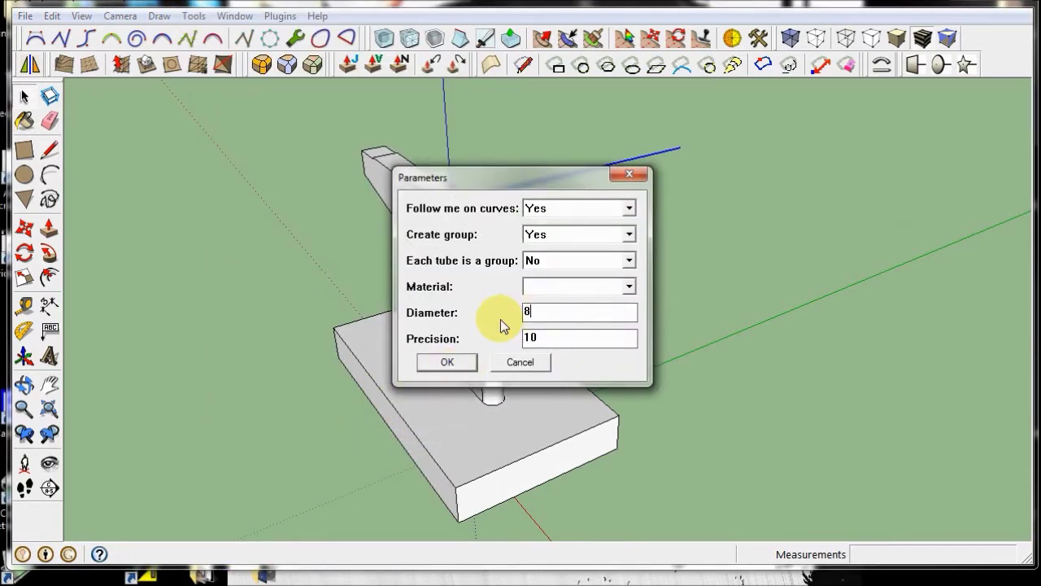
pyautogui.click(425, 368)
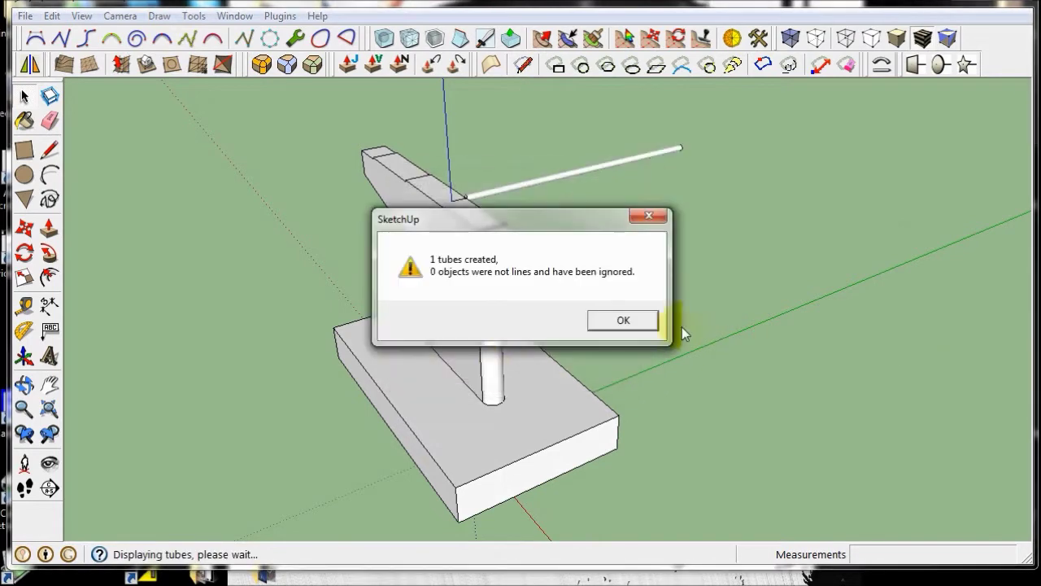
pyautogui.press('Return')
# Orbit and zoom around the pier to inspect the new tube's end
pyautogui.moveTo(788, 137); pyautogui.dragTo(758, 299, button='middle')
pyautogui.scroll(3, 808, 285)
pyautogui.scroll(-3, 704, 271)
pyautogui.scroll(1, 724, 262)
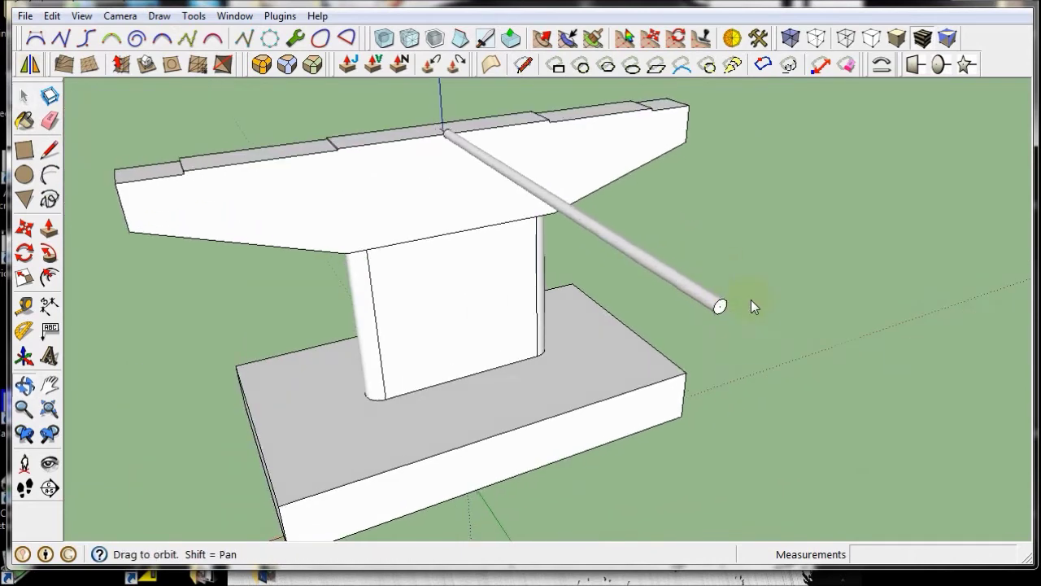
pyautogui.scroll(3, 724, 263)
pyautogui.moveTo(723, 263); pyautogui.dragTo(796, 295, button='middle')
pyautogui.scroll(-3, 796, 296)
pyautogui.moveTo(421, 260); pyautogui.dragTo(731, 283, button='middle')
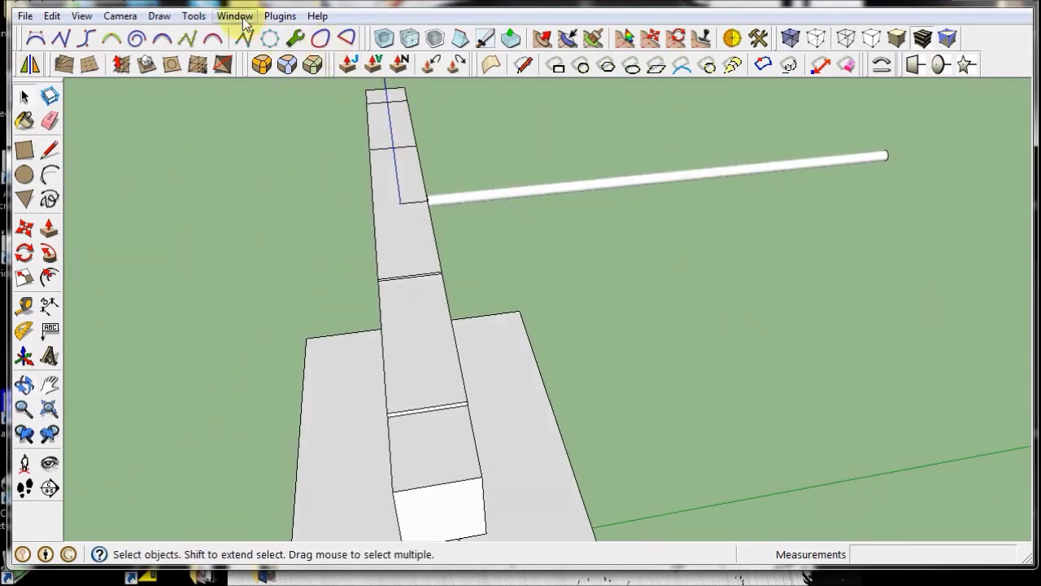
pyautogui.click(280, 16)
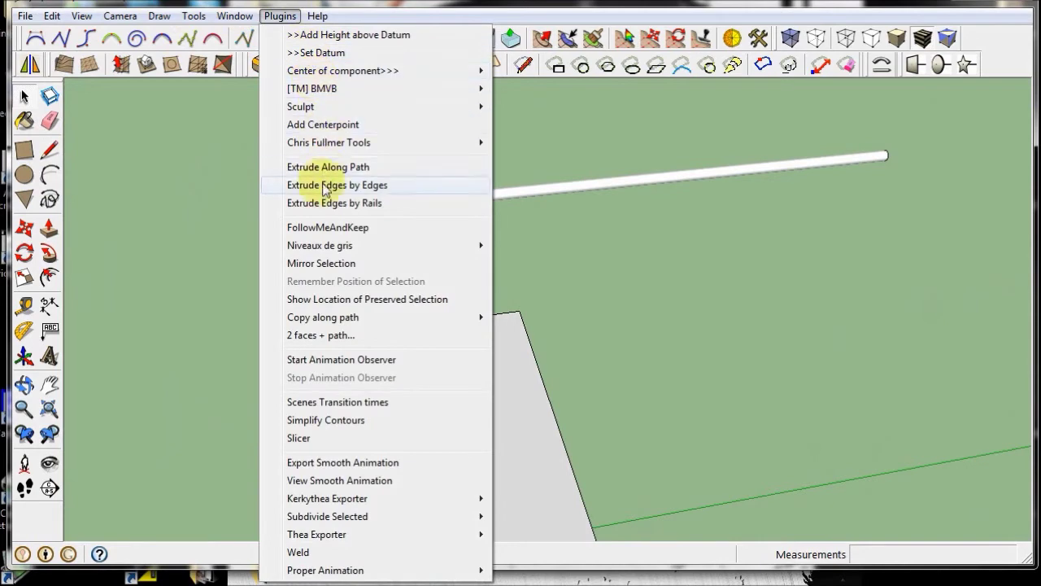
# Close the Plugins menu without choosing anything and orbit back to an overall pier view
pyautogui.moveTo(329, 497)
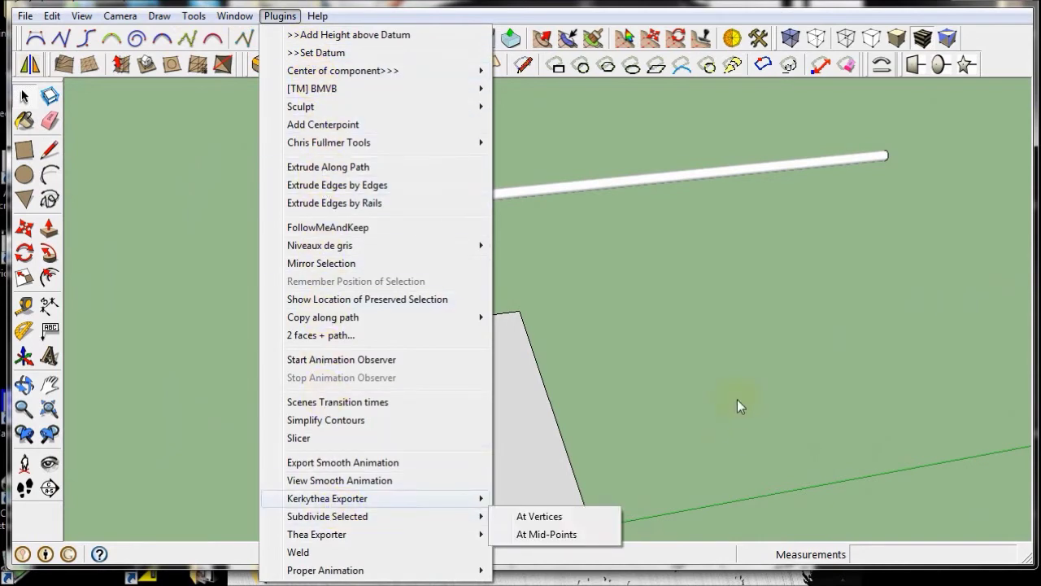
pyautogui.click(756, 250)
pyautogui.moveTo(761, 247); pyautogui.dragTo(489, 221, button='middle')
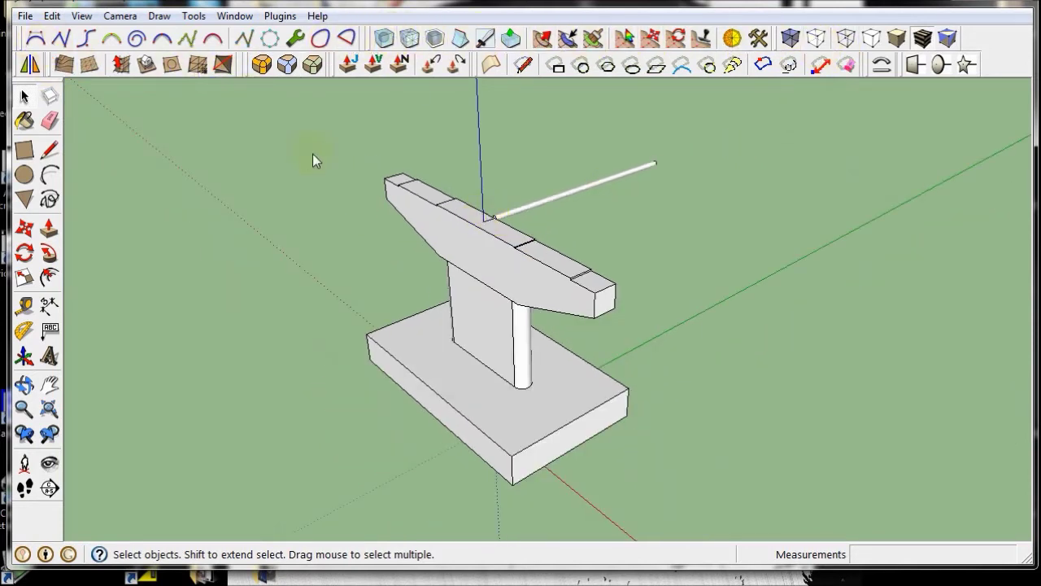
pyautogui.scroll(-1, 383, 270)
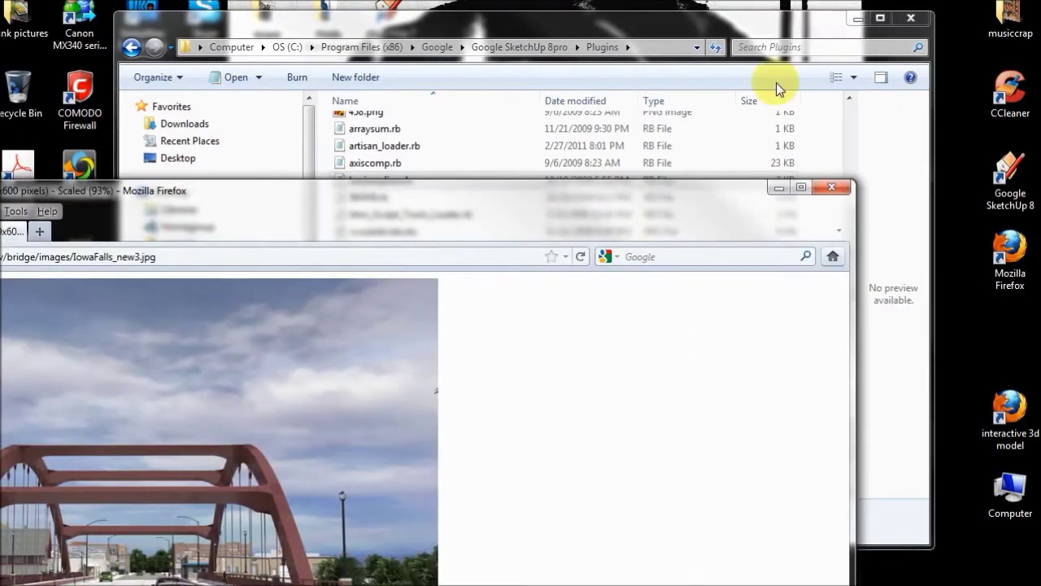
# View the IowaFalls_new3.jpg bridge rendering at full size in a taller Firefox window
pyautogui.moveTo(569, 190); pyautogui.dragTo(857, 1)
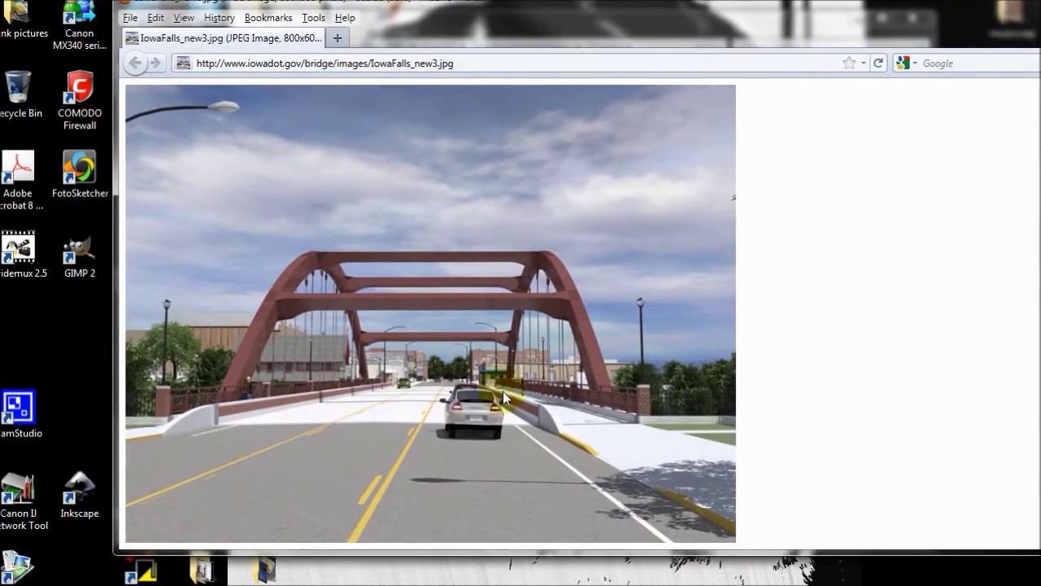
pyautogui.click(407, 370)
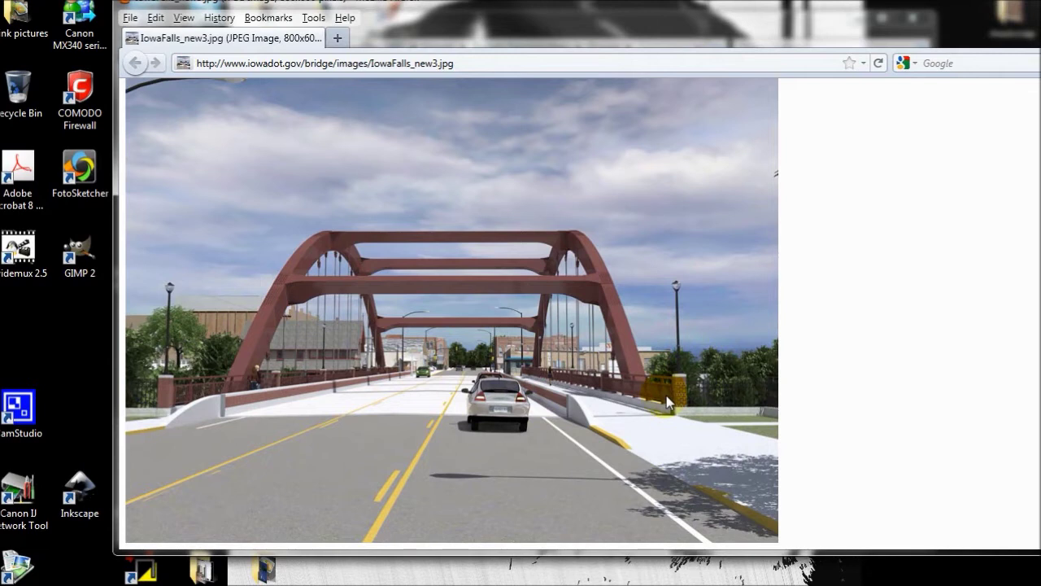
pyautogui.moveTo(530, 542); pyautogui.dragTo(531, 572)
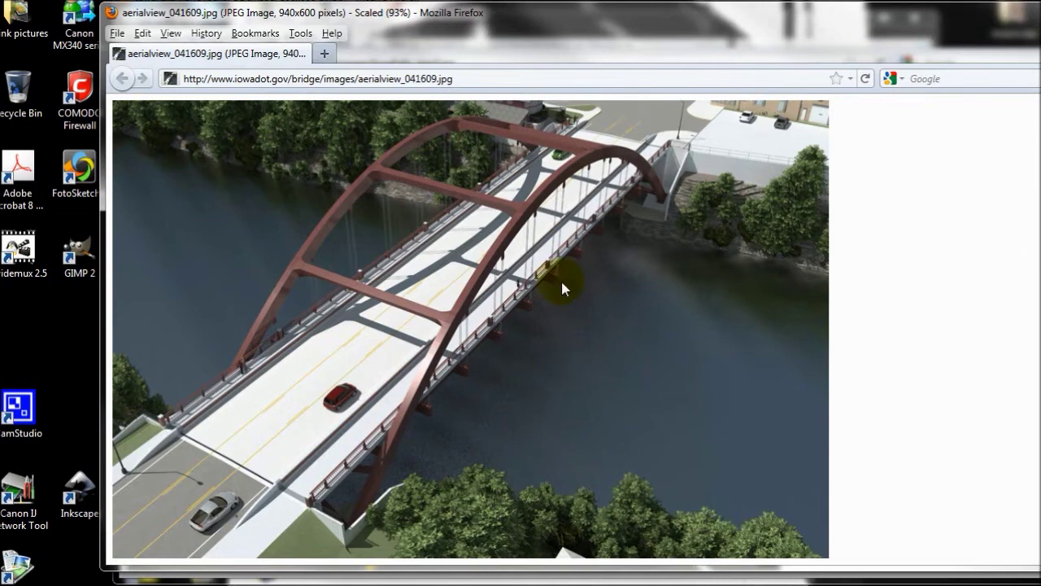
pyautogui.moveTo(1013, 13); pyautogui.dragTo(980, 11)
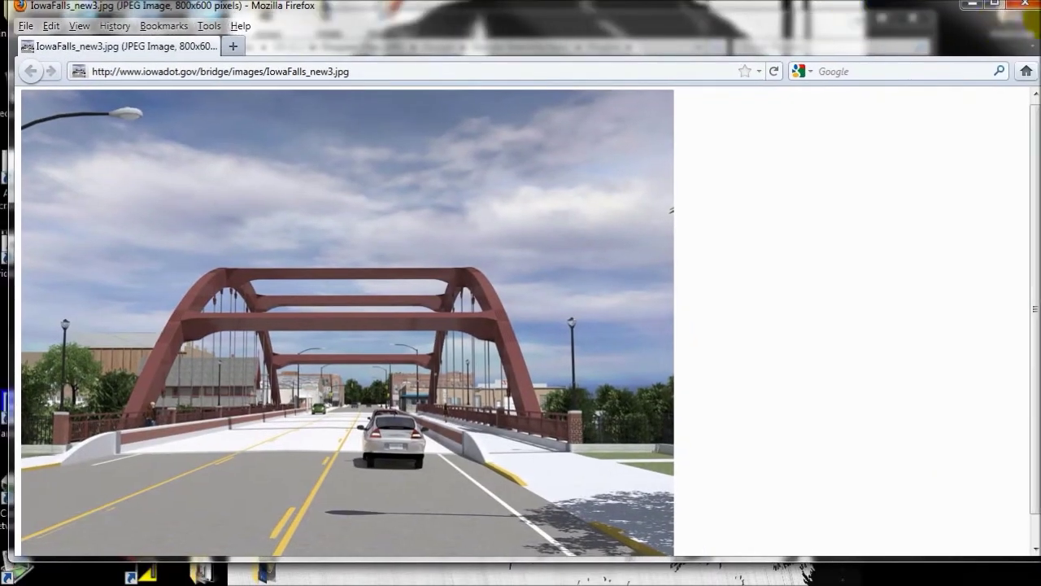
# Close Firefox and the Plugins folder window, then relaunch Firefox
pyautogui.click(1028, 9)
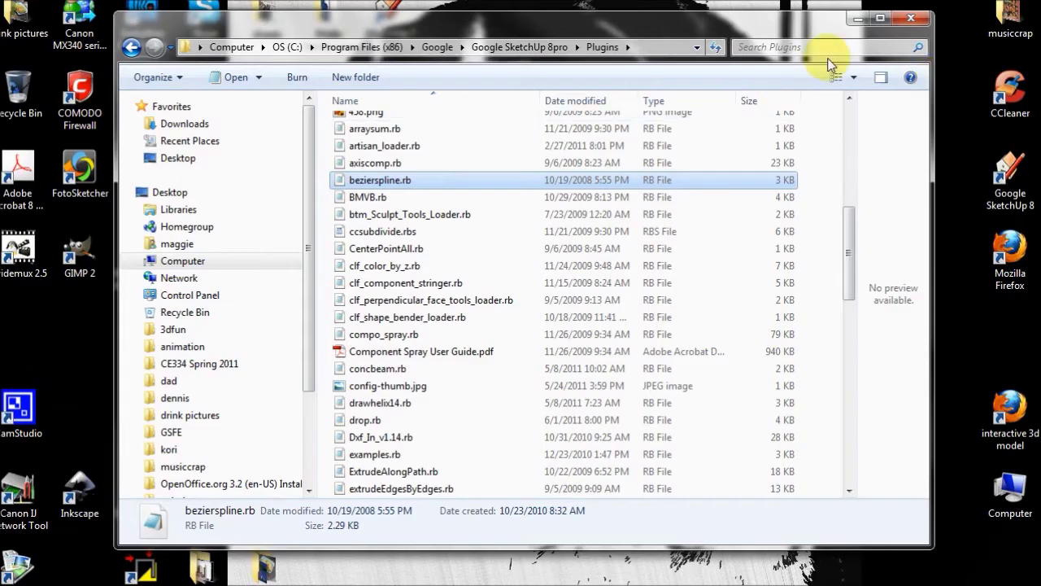
pyautogui.click(916, 19)
pyautogui.doubleClick(1010, 260)
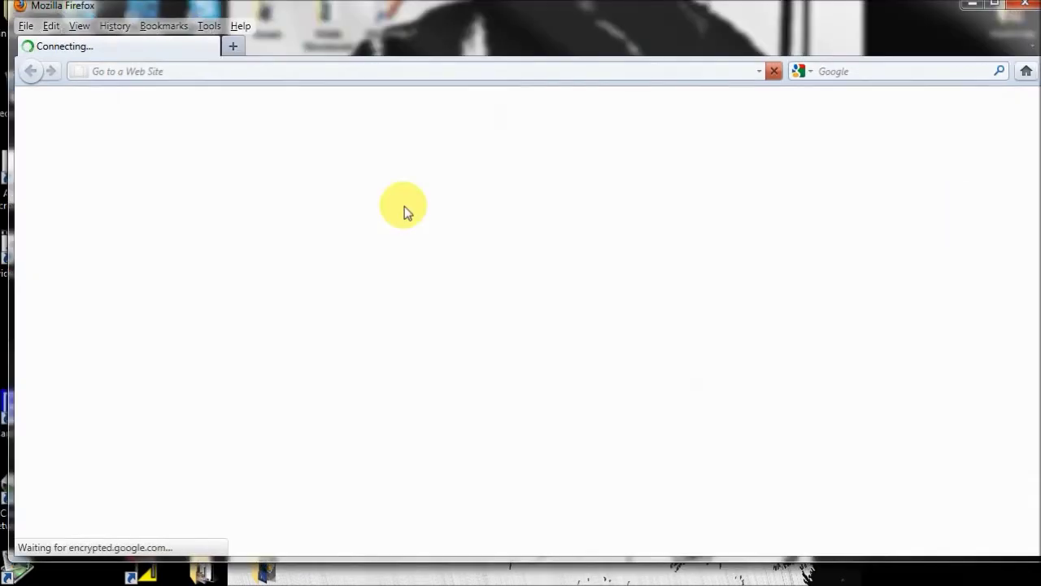
# Open the SketchUcation forum index from bookmarks and enter the Gallery forum
pyautogui.click(163, 25)
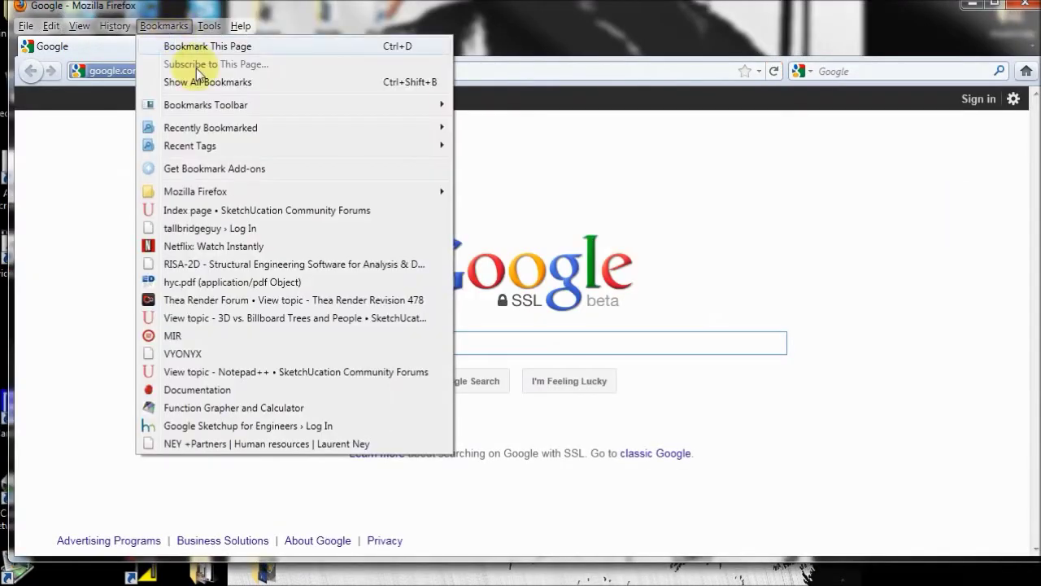
pyautogui.click(279, 210)
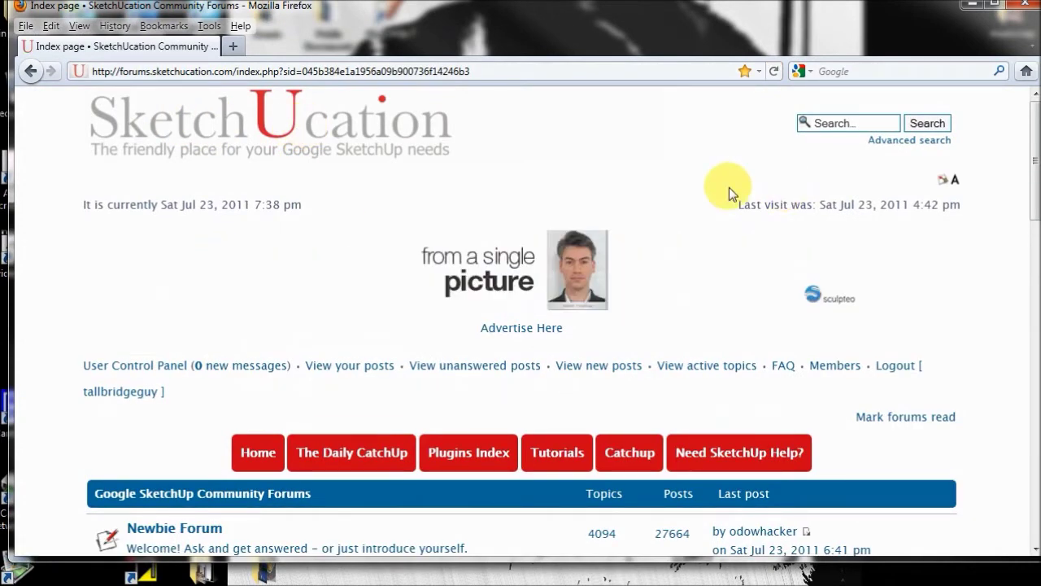
pyautogui.scroll(-8, 720, 193)
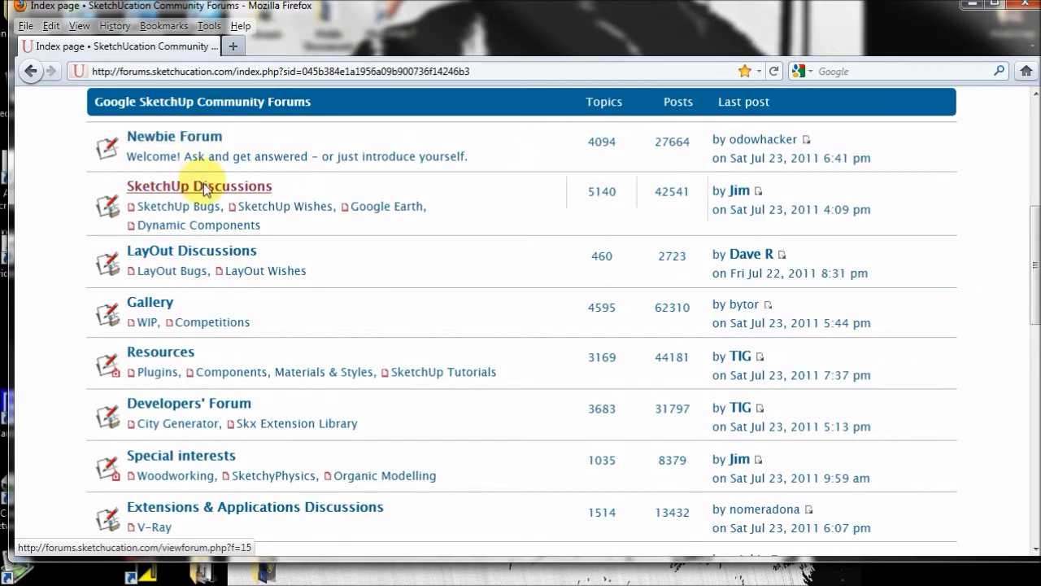
pyautogui.click(147, 306)
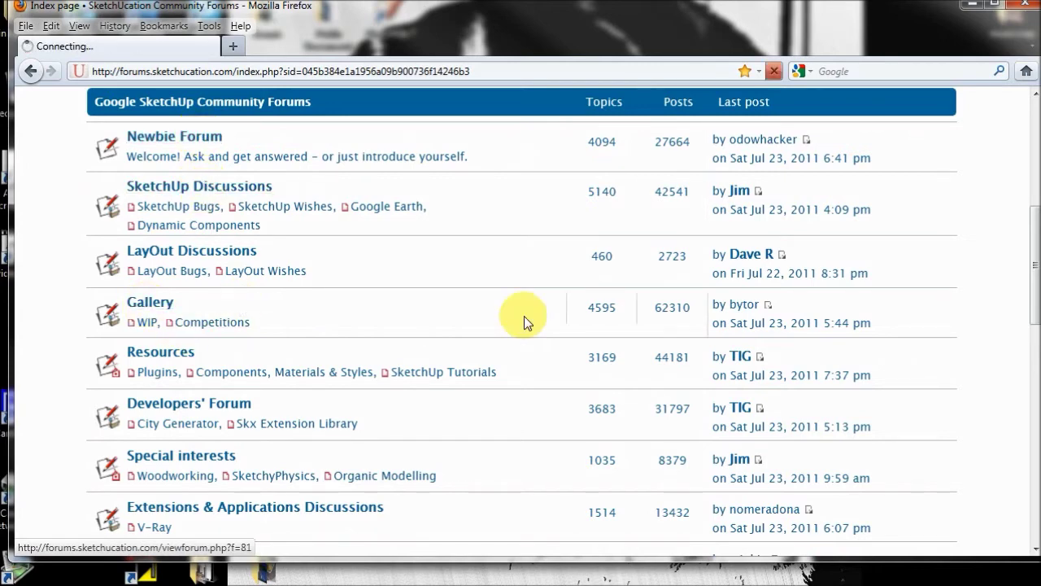
pyautogui.scroll(-10, 578, 319)
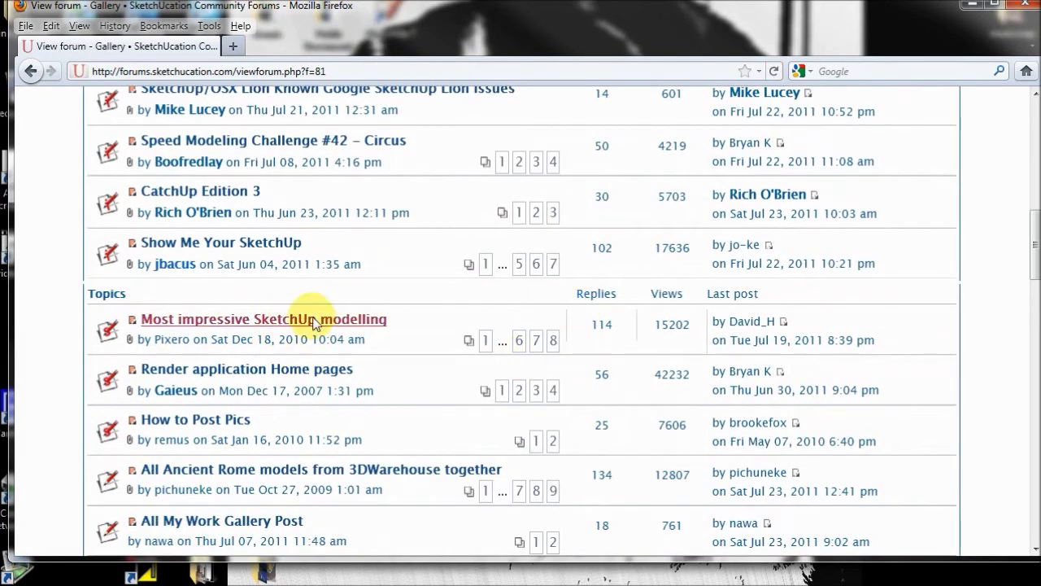
pyautogui.click(486, 341)
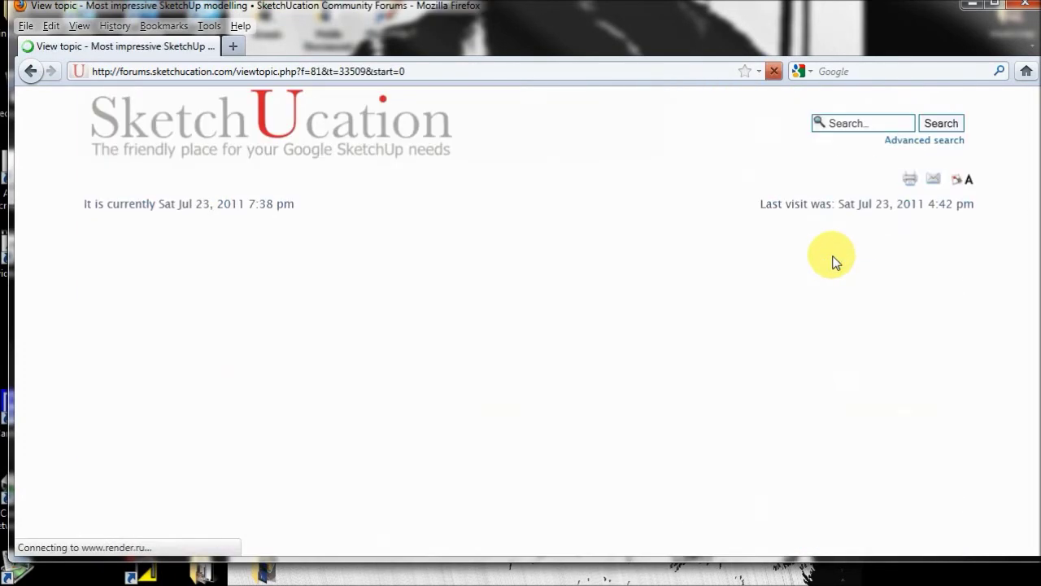
pyautogui.scroll(-9, 780, 334)
pyautogui.scroll(-2, 765, 325)
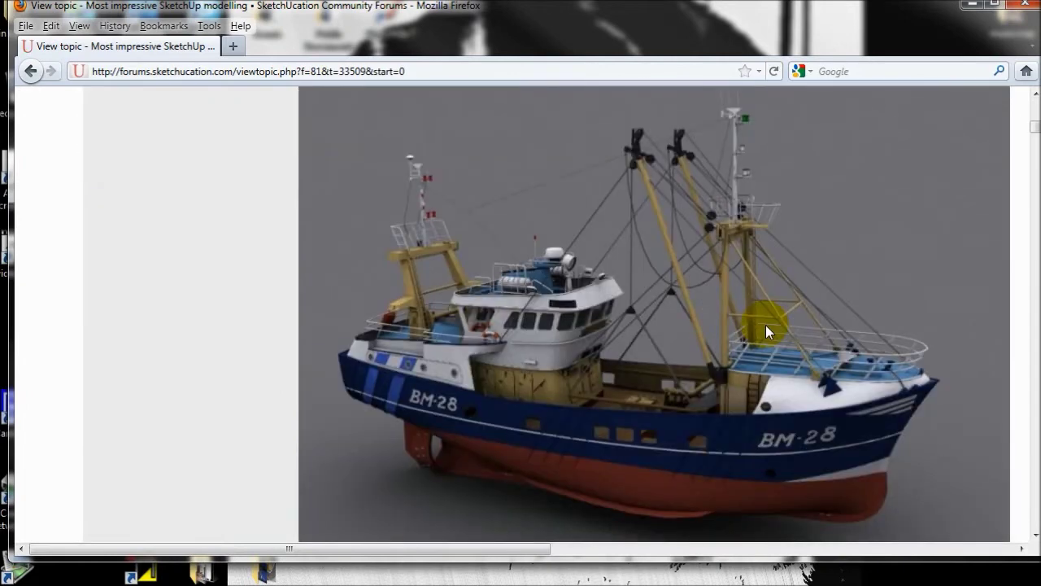
pyautogui.moveTo(1029, 543); pyautogui.dragTo(1031, 584)
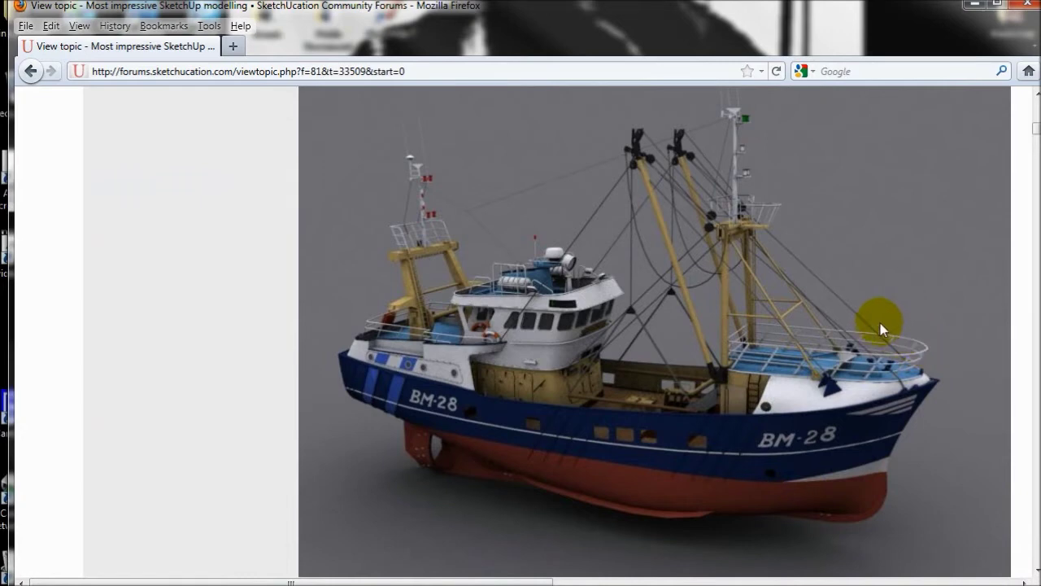
pyautogui.scroll(-10, 880, 323)
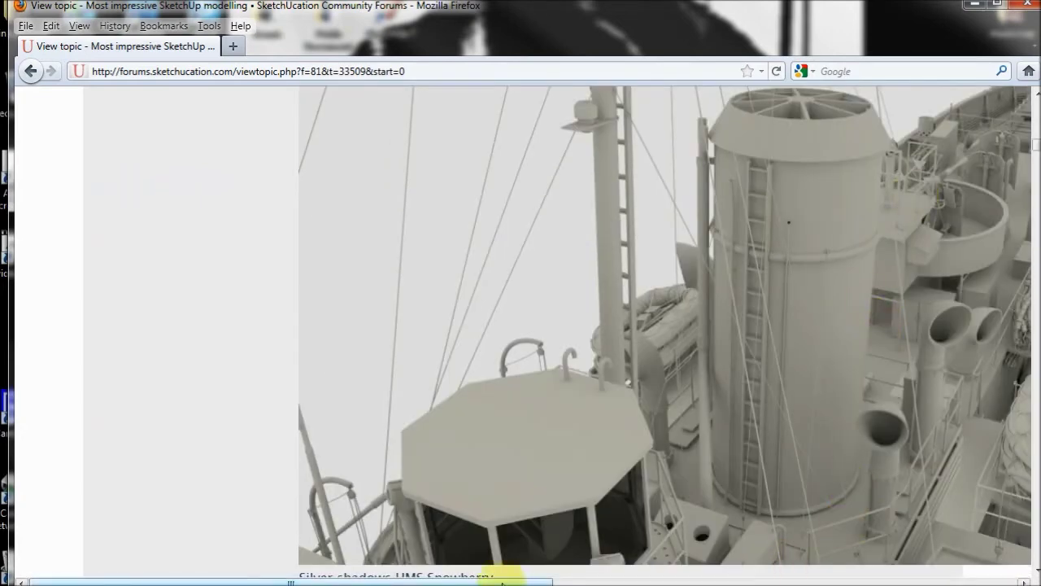
pyautogui.moveTo(485, 580); pyautogui.dragTo(622, 579)
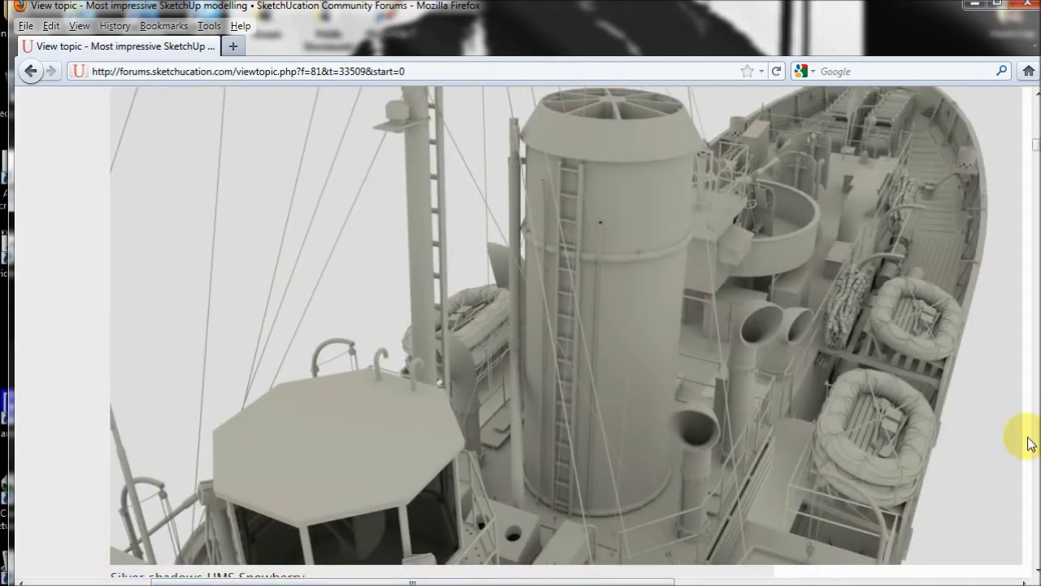
pyautogui.scroll(-6, 951, 396)
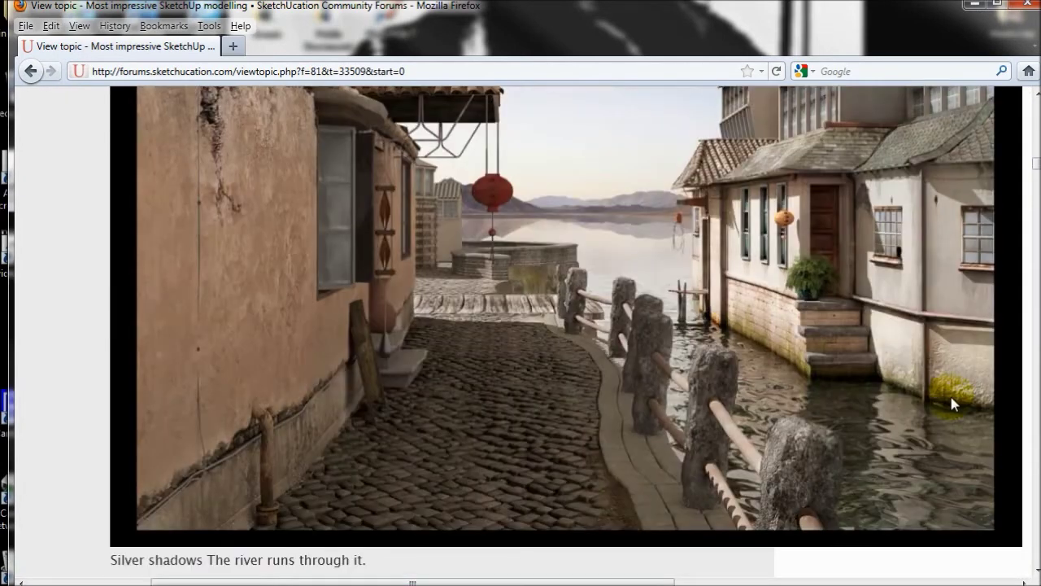
pyautogui.scroll(-8, 951, 397)
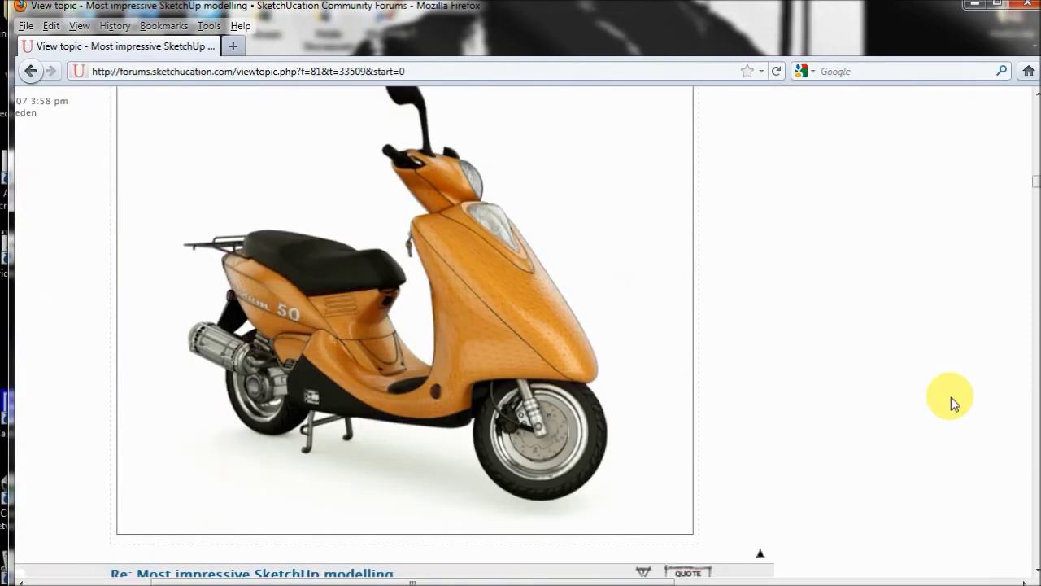
pyautogui.hscroll(-2, 616, 576)
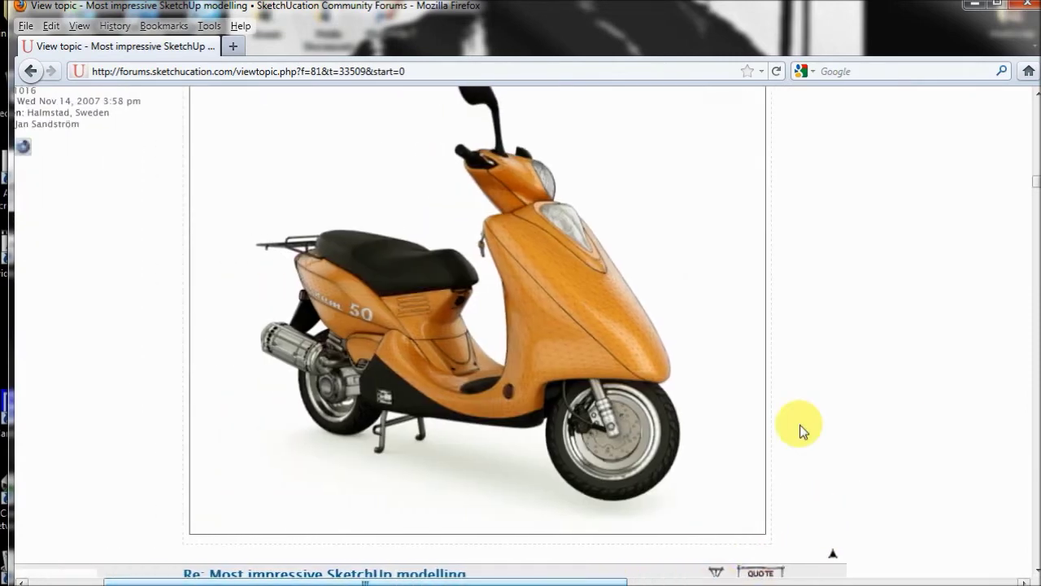
pyautogui.scroll(-6, 887, 307)
pyautogui.scroll(-10, 887, 308)
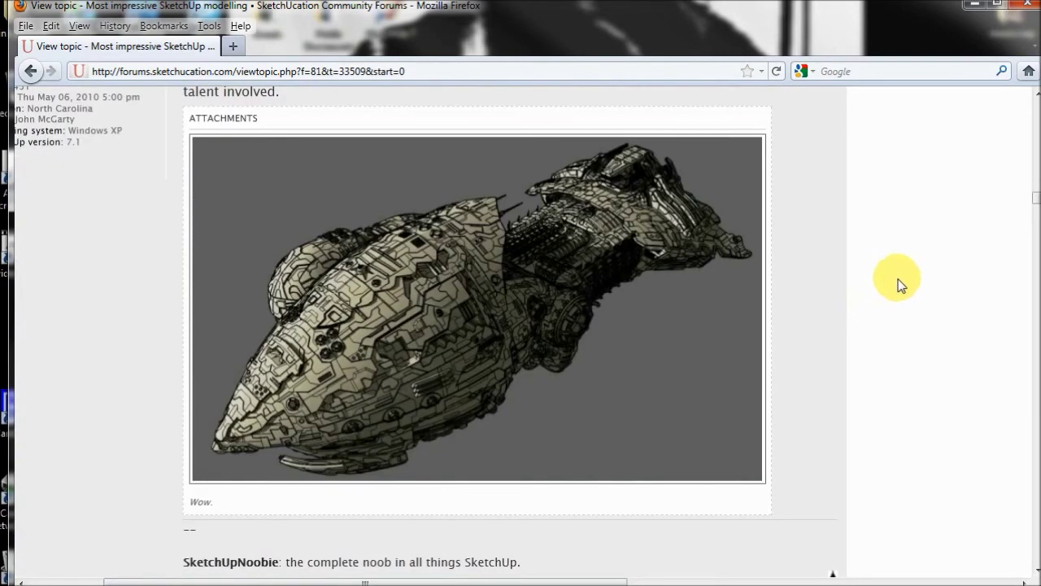
pyautogui.scroll(-15, 898, 283)
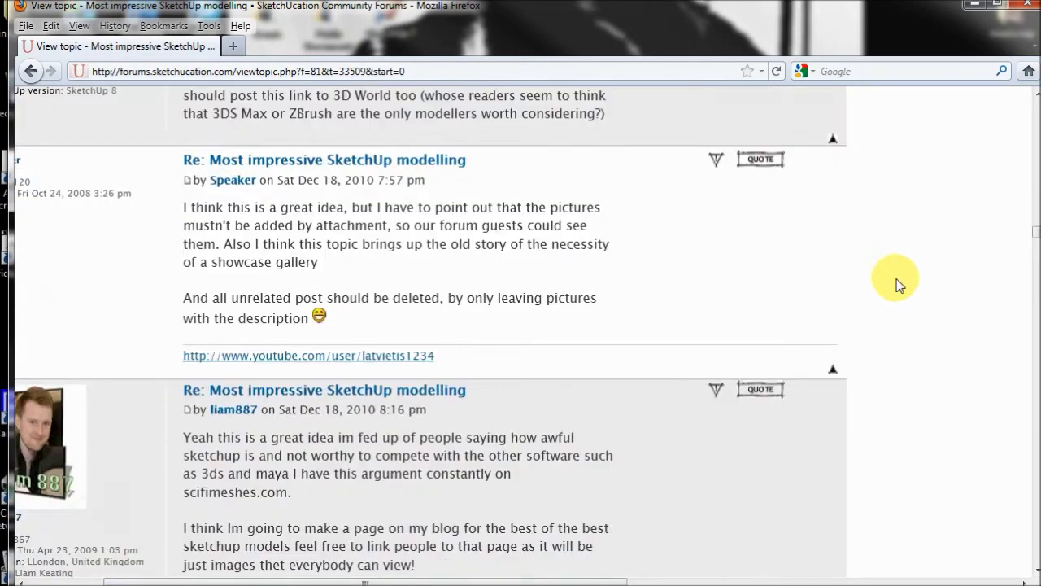
pyautogui.scroll(-14, 897, 282)
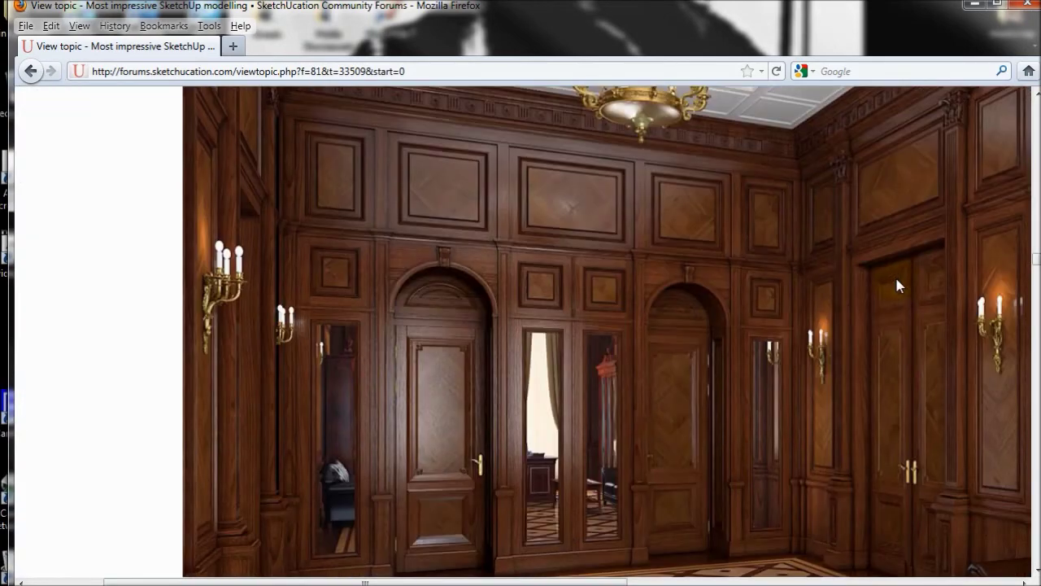
pyautogui.scroll(-2, 895, 275)
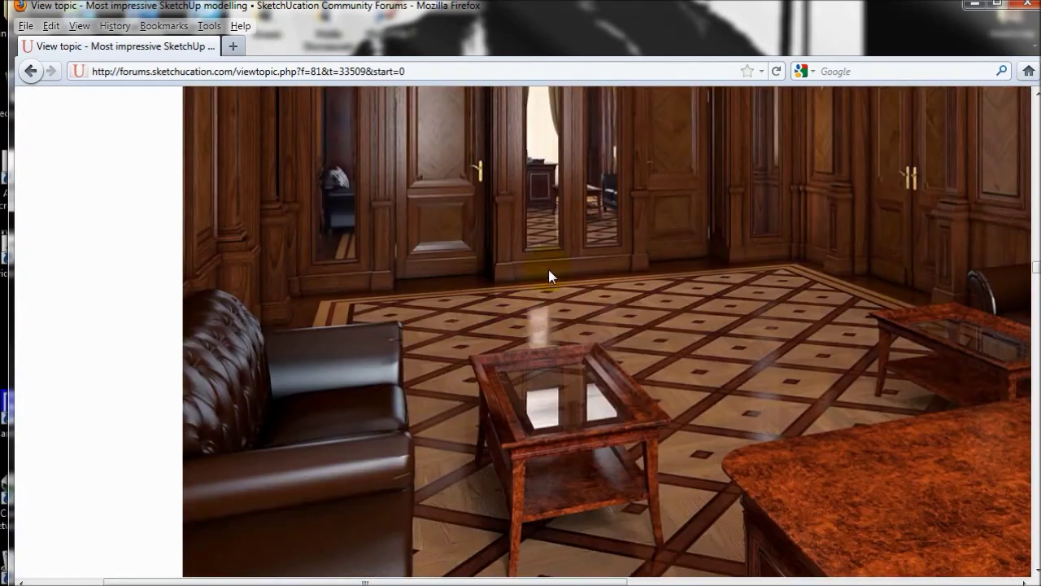
pyautogui.scroll(6, 598, 389)
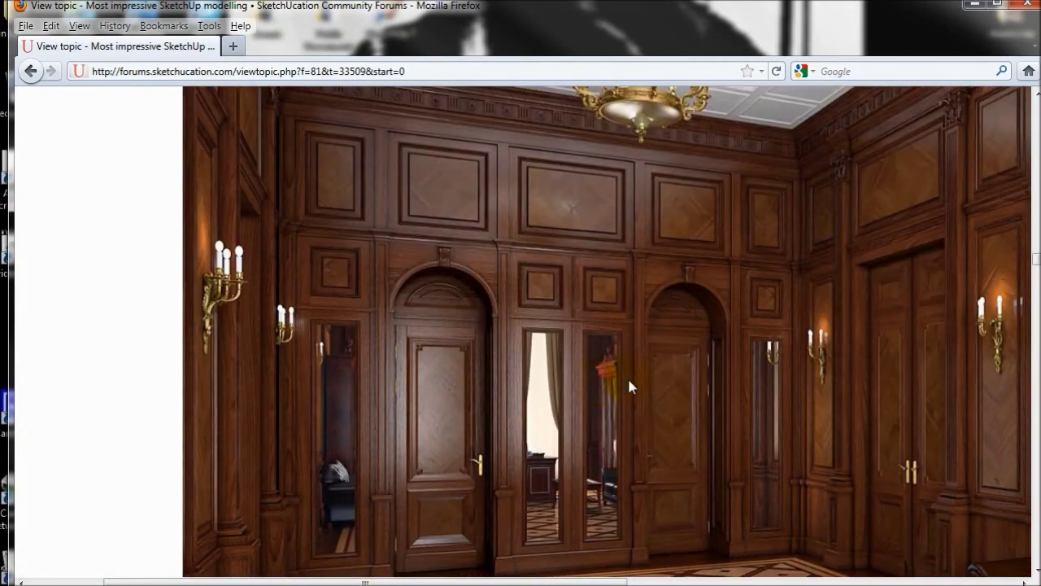
pyautogui.scroll(-15, 859, 353)
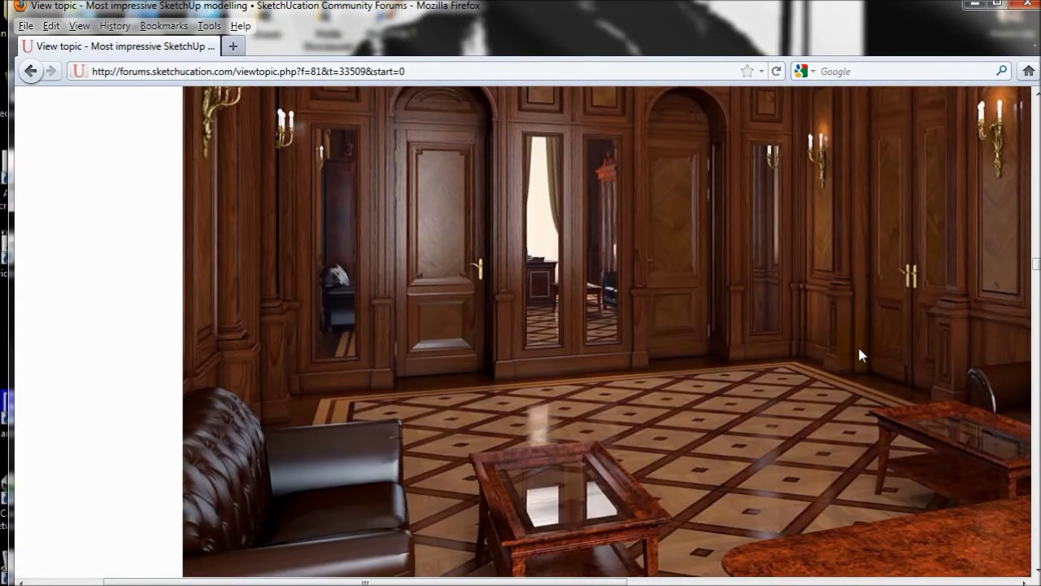
pyautogui.scroll(-15, 861, 355)
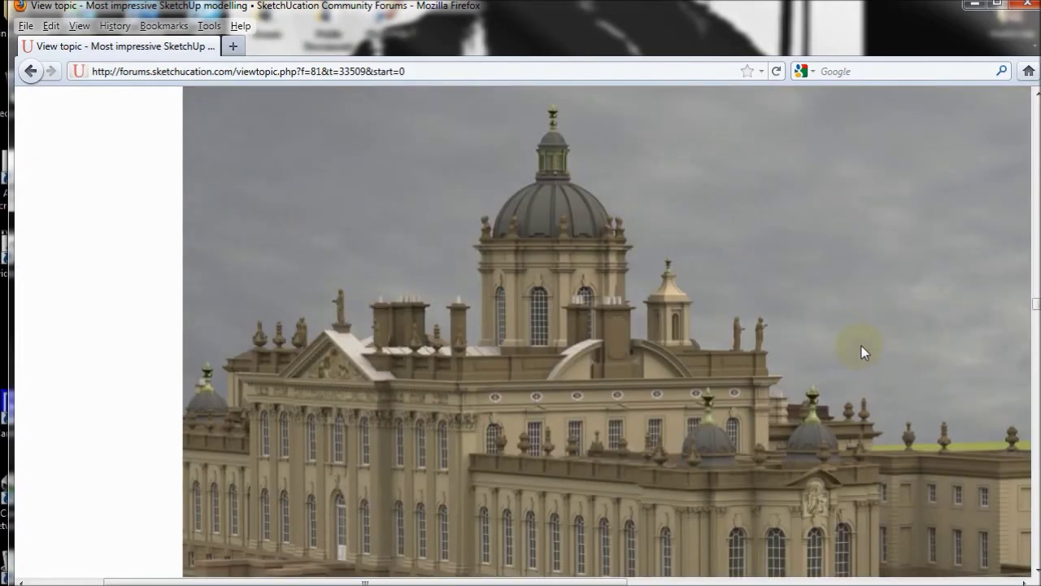
pyautogui.scroll(-15, 853, 335)
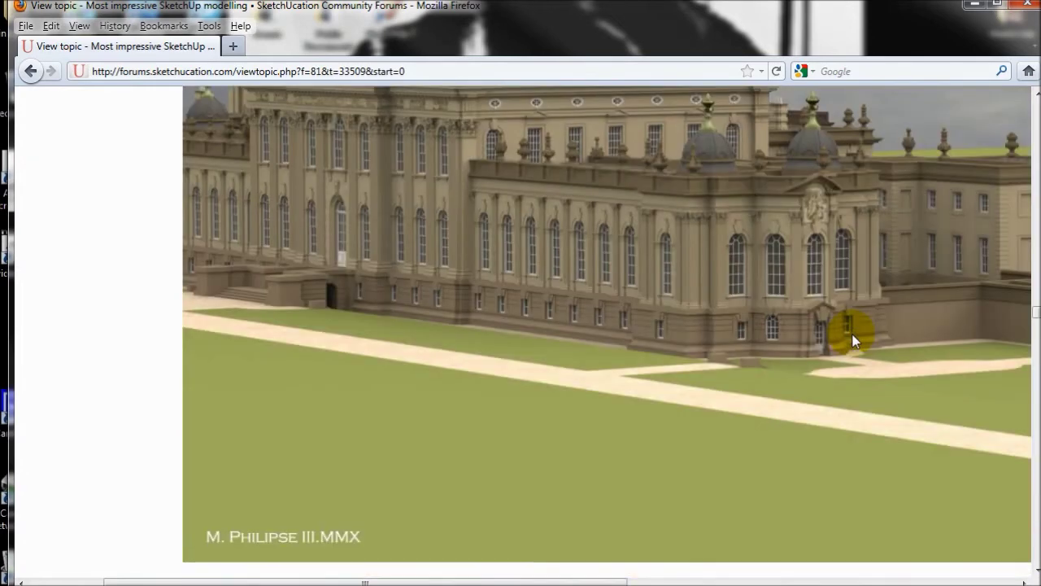
pyautogui.scroll(-15, 831, 360)
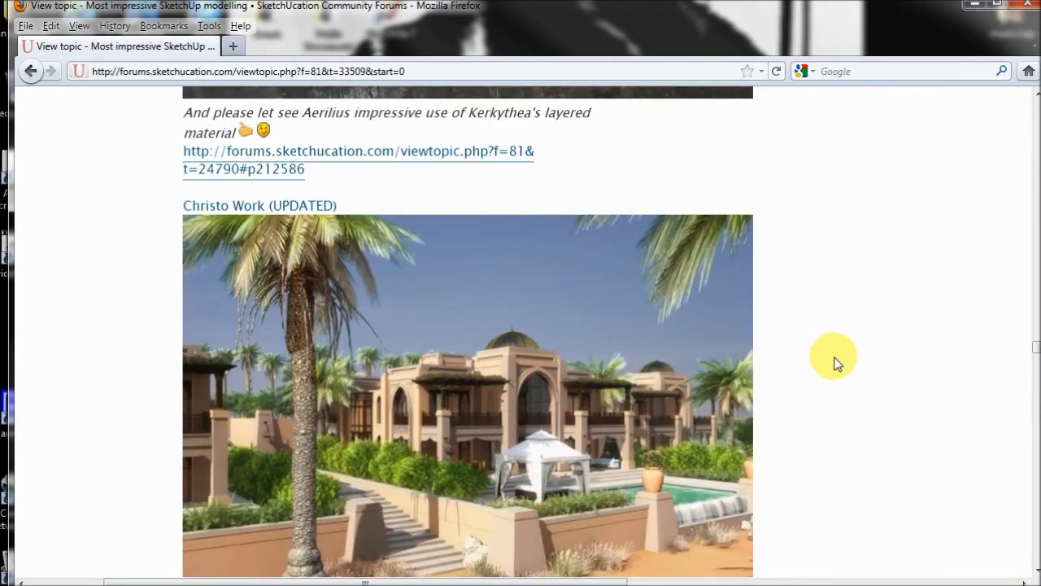
pyautogui.scroll(-2, 837, 363)
pyautogui.scroll(-15, 837, 364)
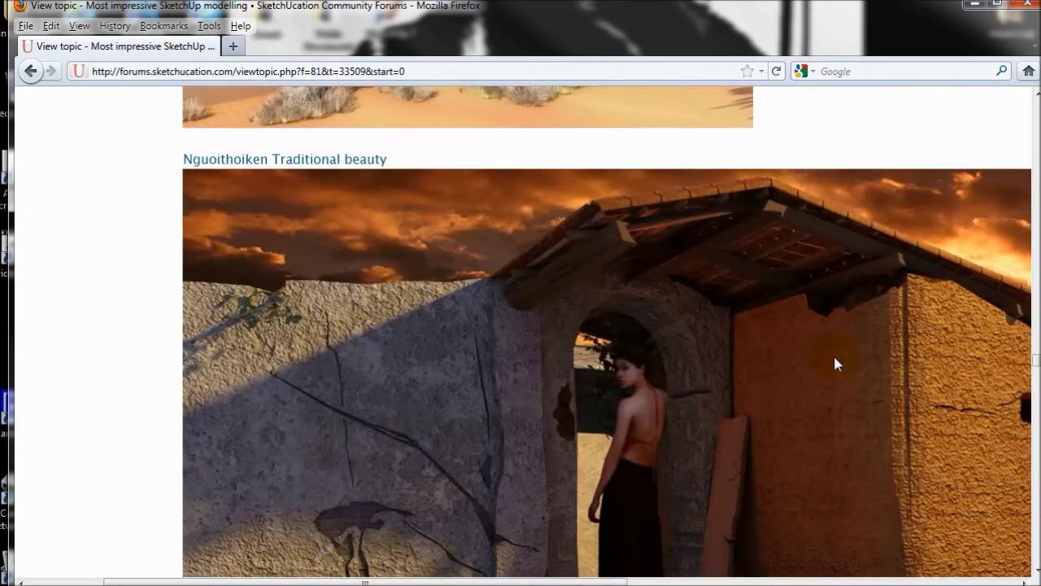
pyautogui.scroll(-10, 837, 364)
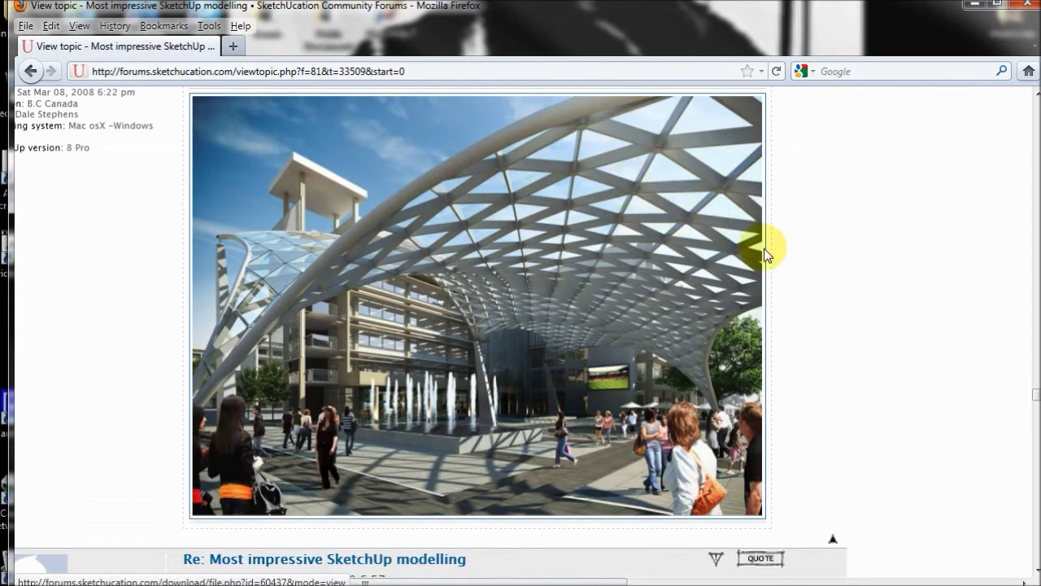
# Return to SketchUp and draw a roughly 69'10" by 56'11" ground rectangle beside the pier
pyautogui.click(975, 5)
pyautogui.click(270, 574)
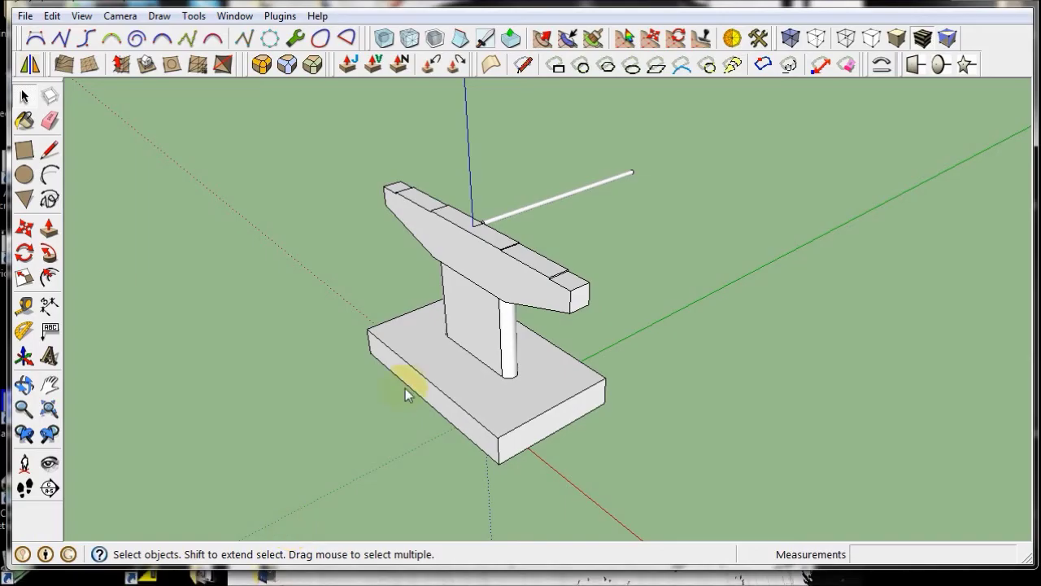
pyautogui.moveTo(405, 388)
pyautogui.mouseDown(button='middle')
pyautogui.moveTo(445, 311)
pyautogui.moveTo(165, 157)
pyautogui.moveTo(695, 375)
pyautogui.moveTo(590, 365)
pyautogui.mouseUp(button='middle')
pyautogui.scroll(-5, 533, 340)
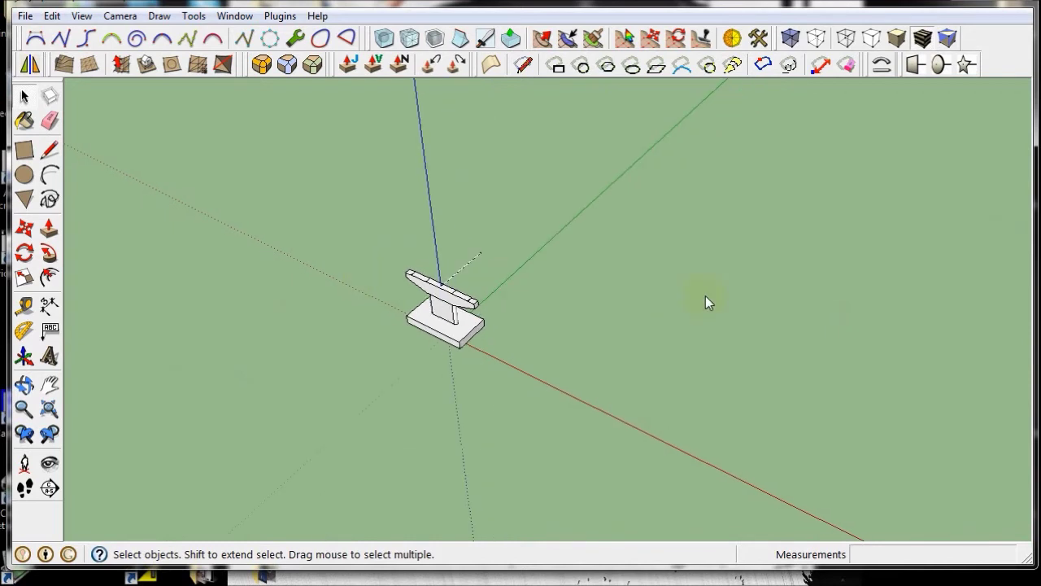
pyautogui.scroll(5, 581, 269)
pyautogui.scroll(2, 497, 192)
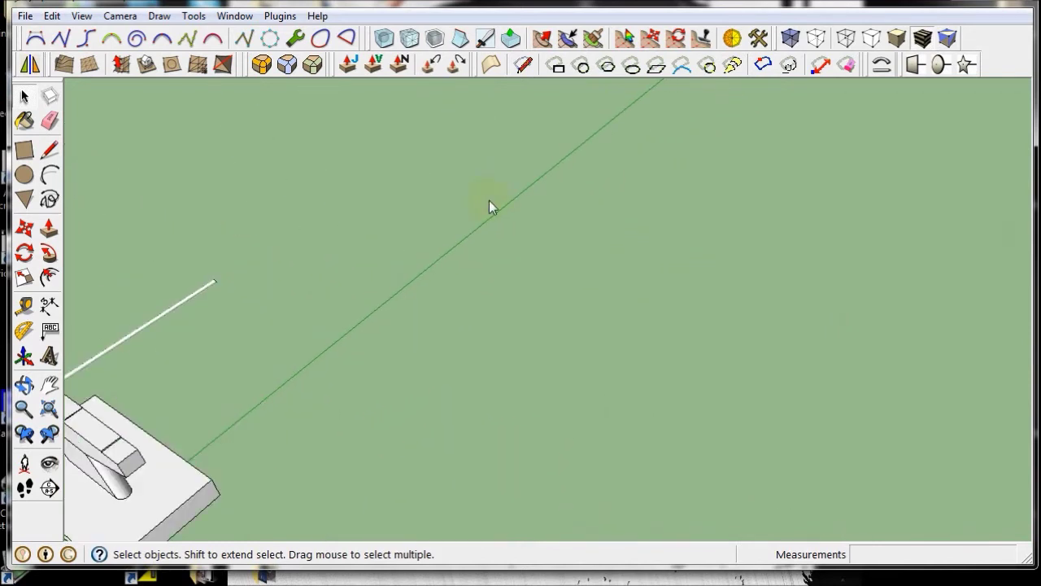
pyautogui.click(23, 150)
pyautogui.click(433, 281)
pyautogui.click(825, 244)
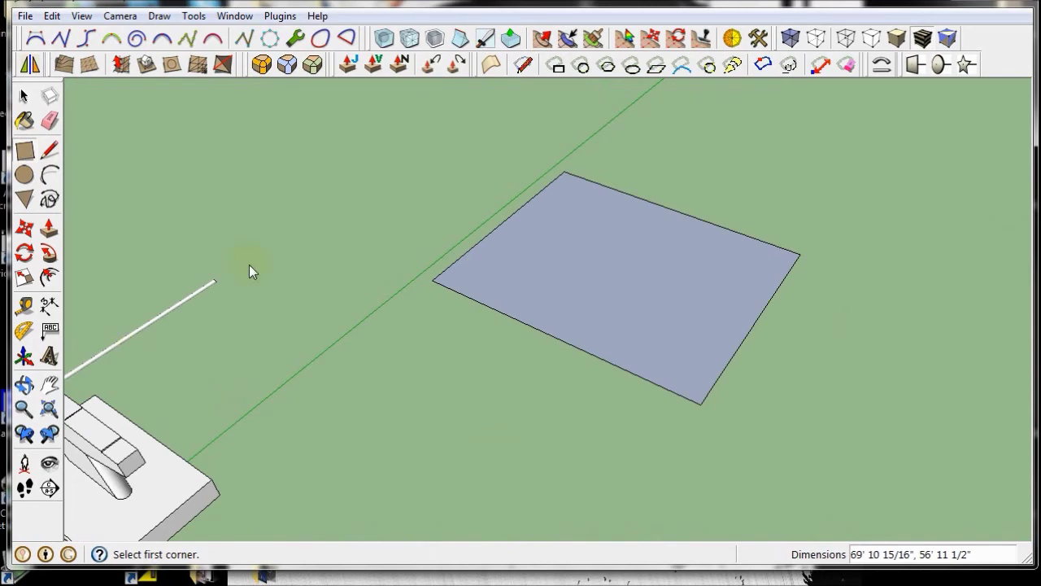
# Reverse the rectangle's face so its white side is up, then deselect it
pyautogui.click(24, 96)
pyautogui.rightClick(600, 216)
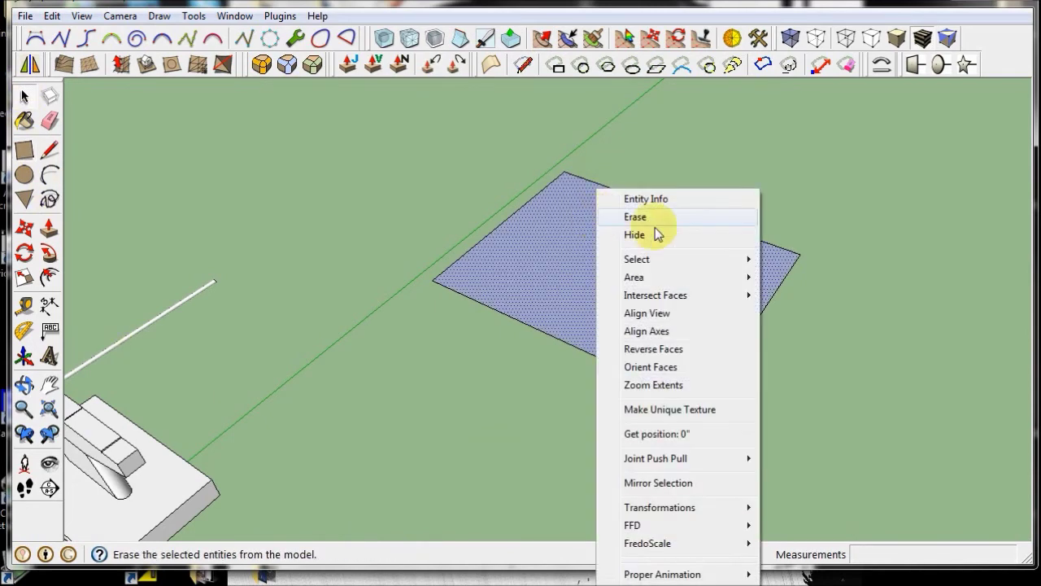
pyautogui.click(680, 348)
pyautogui.scroll(1, 845, 340)
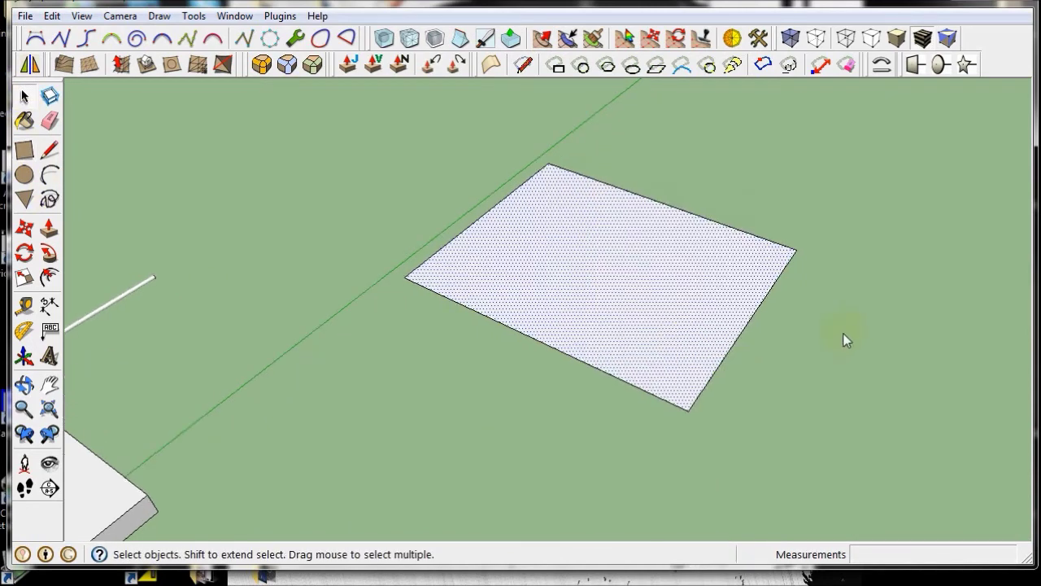
pyautogui.moveTo(846, 340); pyautogui.dragTo(818, 285, button='middle')
pyautogui.click(794, 202)
pyautogui.moveTo(794, 203); pyautogui.dragTo(799, 260, button='middle')
pyautogui.scroll(1, 799, 260)
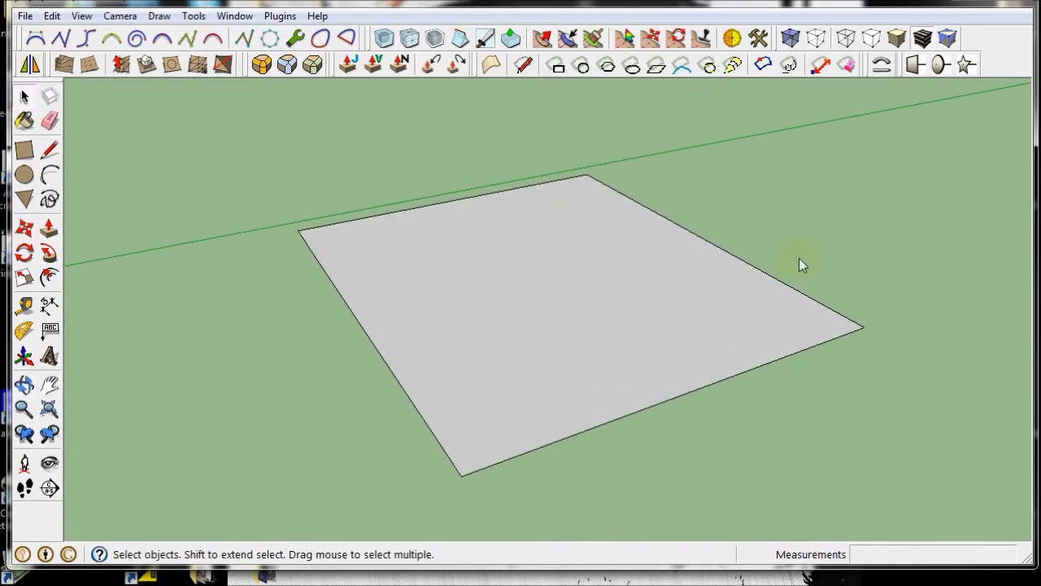
# Search 3D Warehouse for 'street light' and load the Street Light model into the scene
pyautogui.click(25, 16)
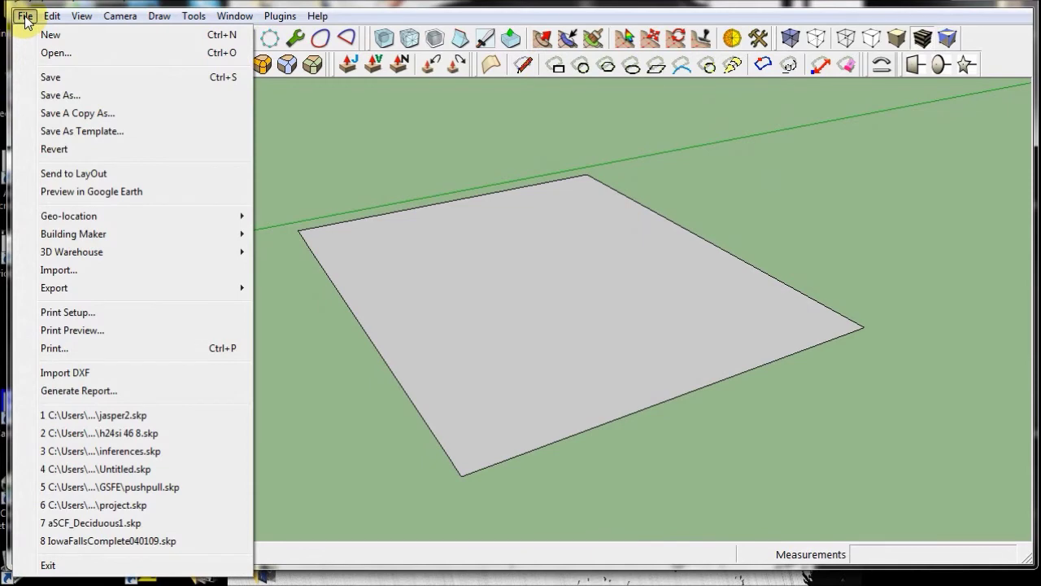
pyautogui.moveTo(167, 257)
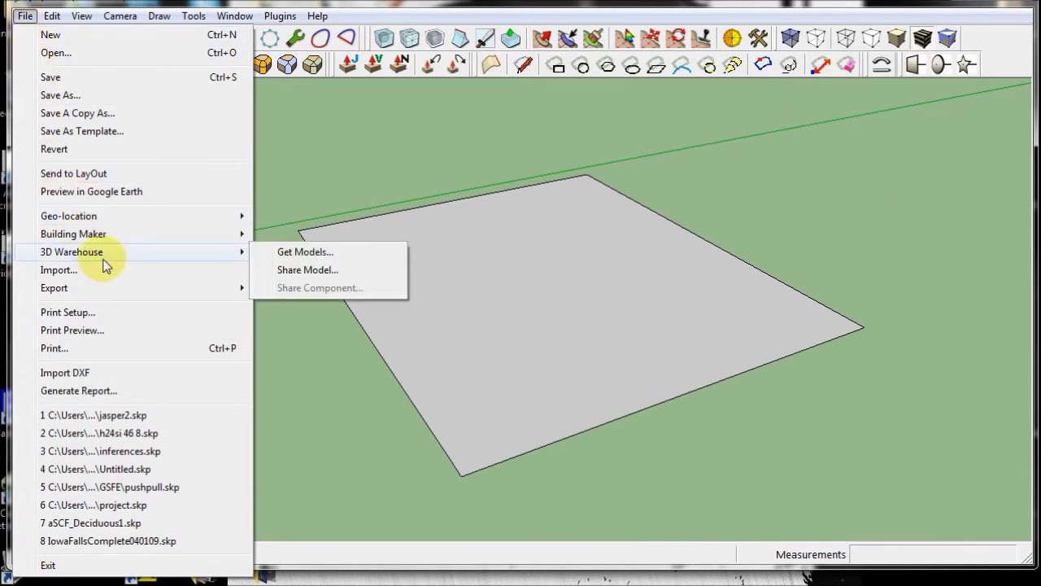
pyautogui.click(321, 252)
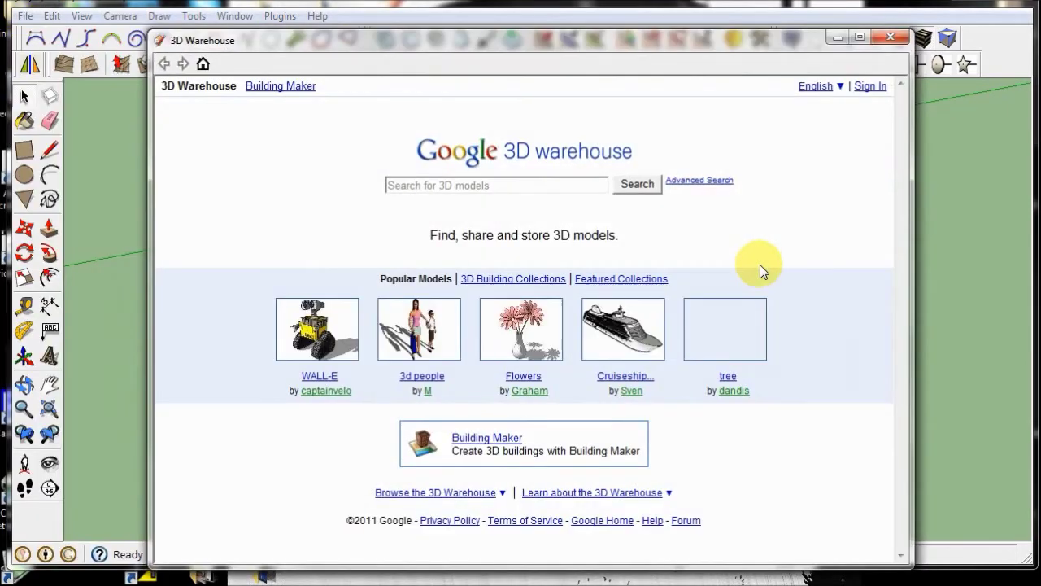
pyautogui.click(548, 184)
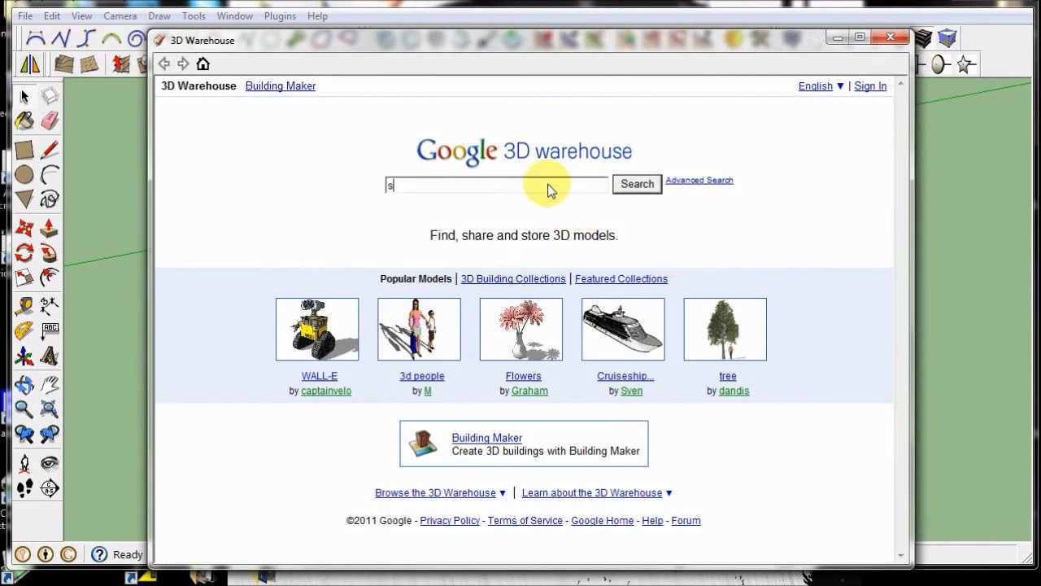
pyautogui.write('street light')
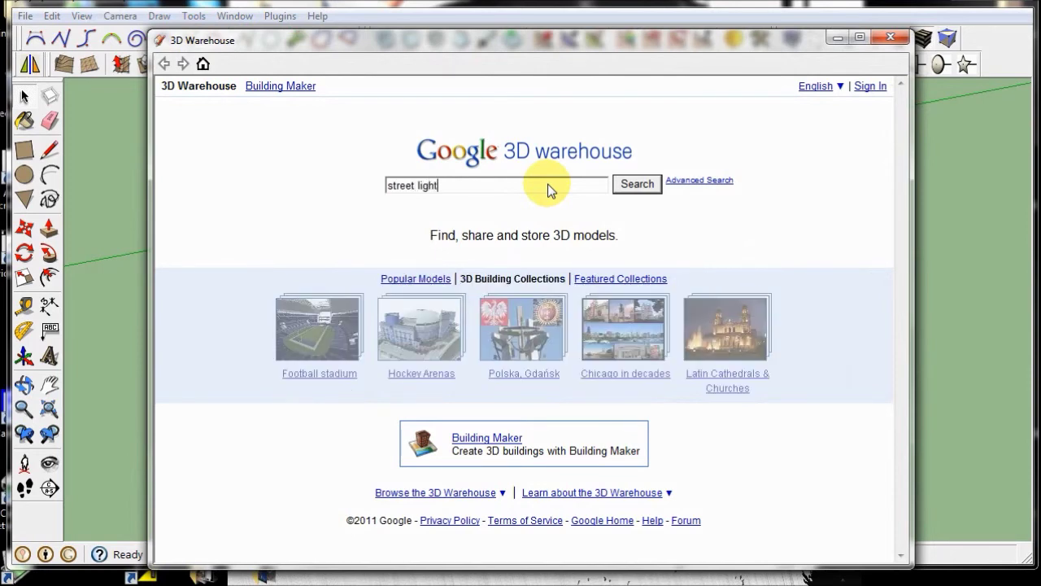
pyautogui.press('Return')
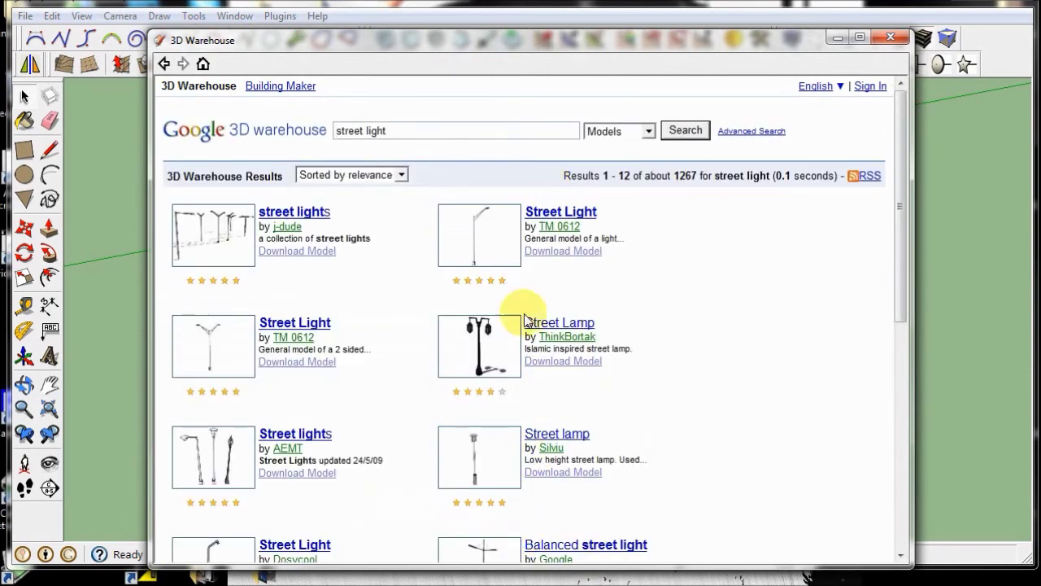
pyautogui.click(539, 250)
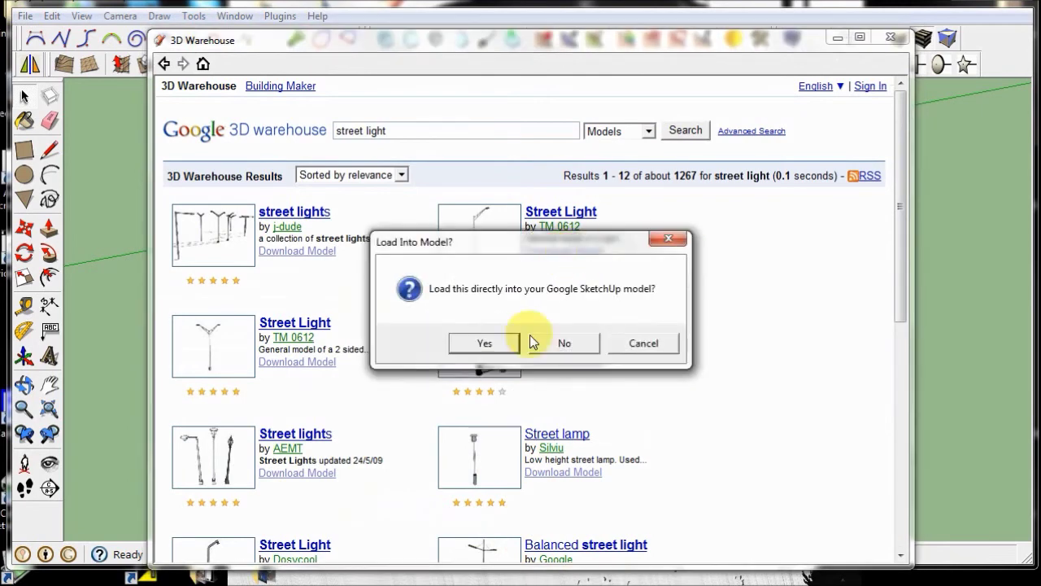
pyautogui.click(490, 341)
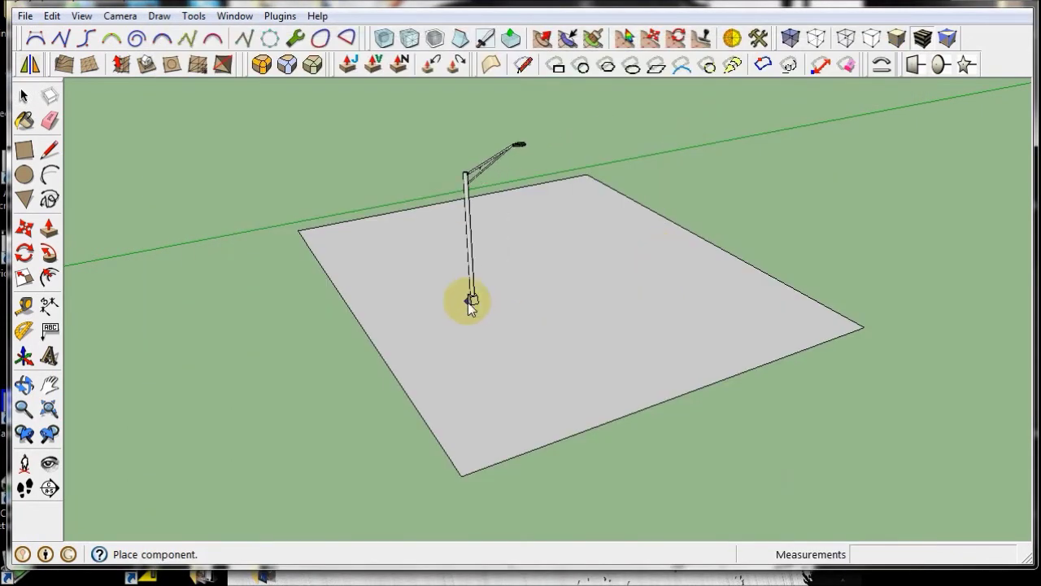
# Place the street light on the ground square and orbit around it to inspect it
pyautogui.click(470, 302)
pyautogui.moveTo(663, 399); pyautogui.dragTo(203, 244, button='middle')
pyautogui.click(23, 97)
pyautogui.scroll(6, 494, 138)
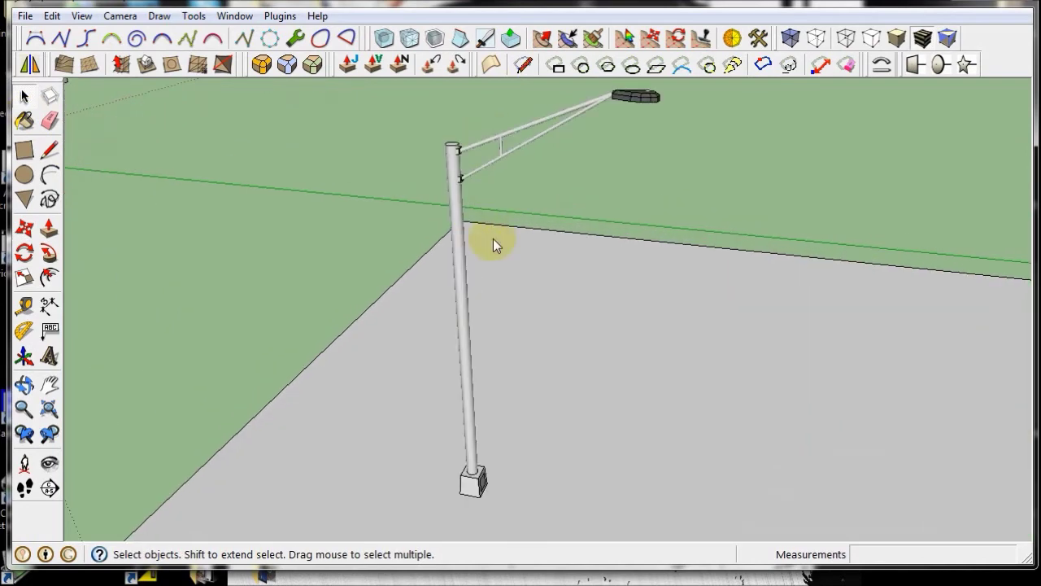
pyautogui.moveTo(497, 242); pyautogui.dragTo(349, 320, button='middle')
pyautogui.scroll(5, 333, 172)
pyautogui.scroll(-5, 334, 173)
pyautogui.moveTo(383, 290); pyautogui.dragTo(603, 275, button='middle')
pyautogui.scroll(-3, 602, 275)
pyautogui.scroll(-2, 603, 275)
pyautogui.moveTo(430, 349); pyautogui.dragTo(675, 313, button='middle')
pyautogui.scroll(2, 755, 298)
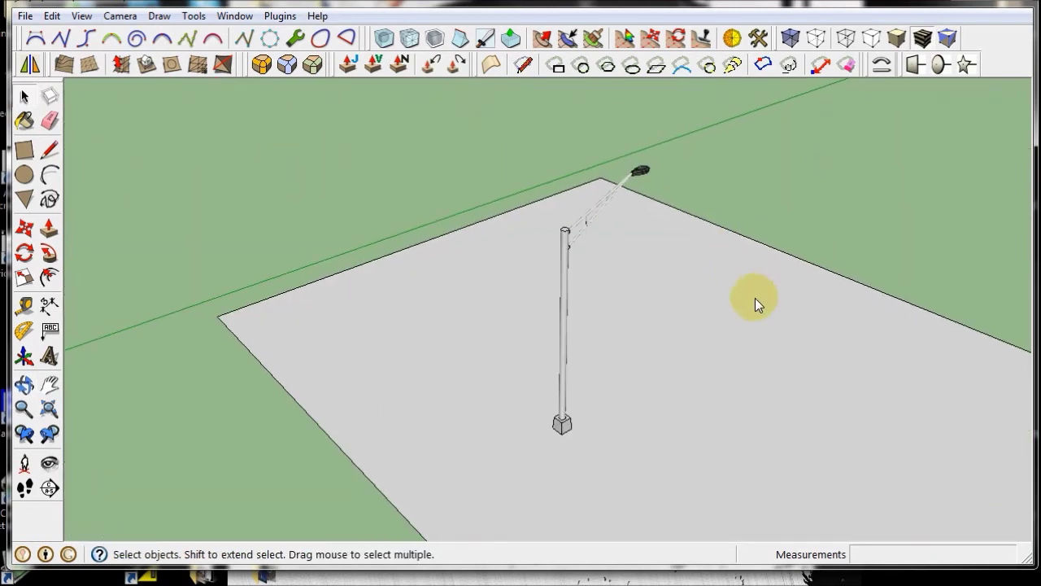
pyautogui.scroll(1, 755, 297)
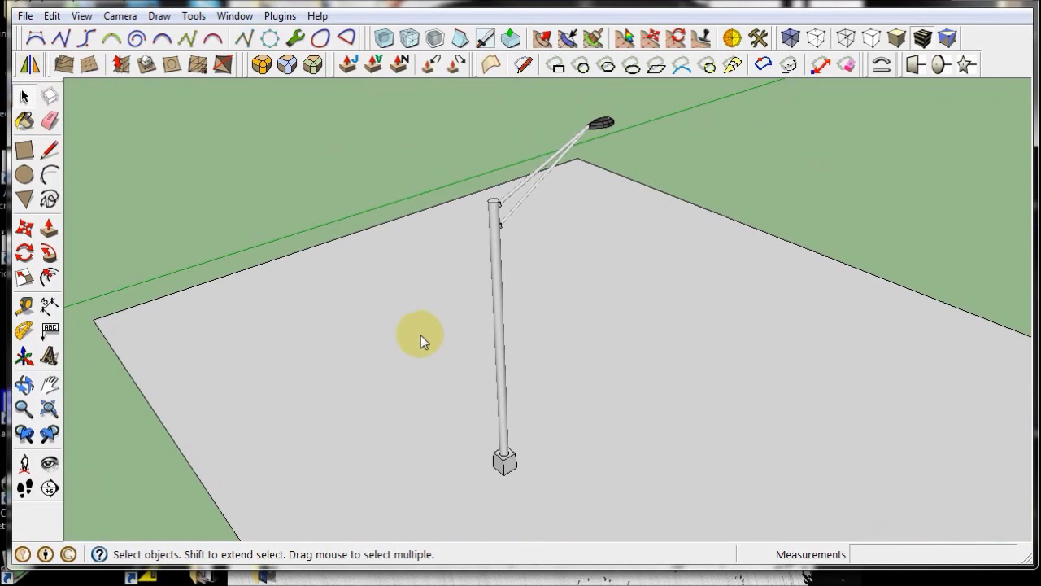
pyautogui.scroll(-5, 516, 183)
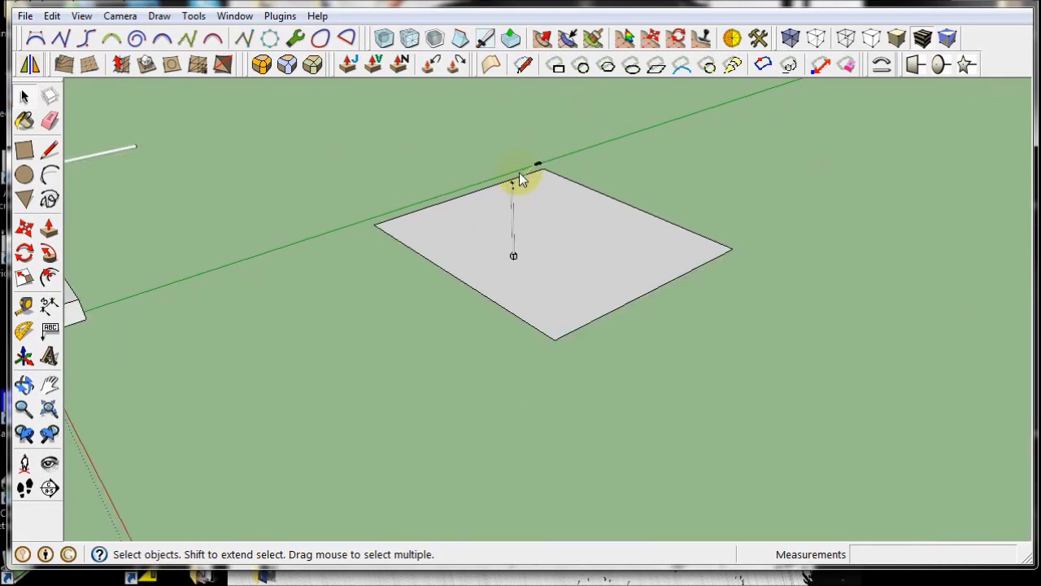
# Window-select the stand and ground square and delete them, leaving the scene empty
pyautogui.moveTo(195, 130); pyautogui.dragTo(745, 302)
pyautogui.press('Delete')
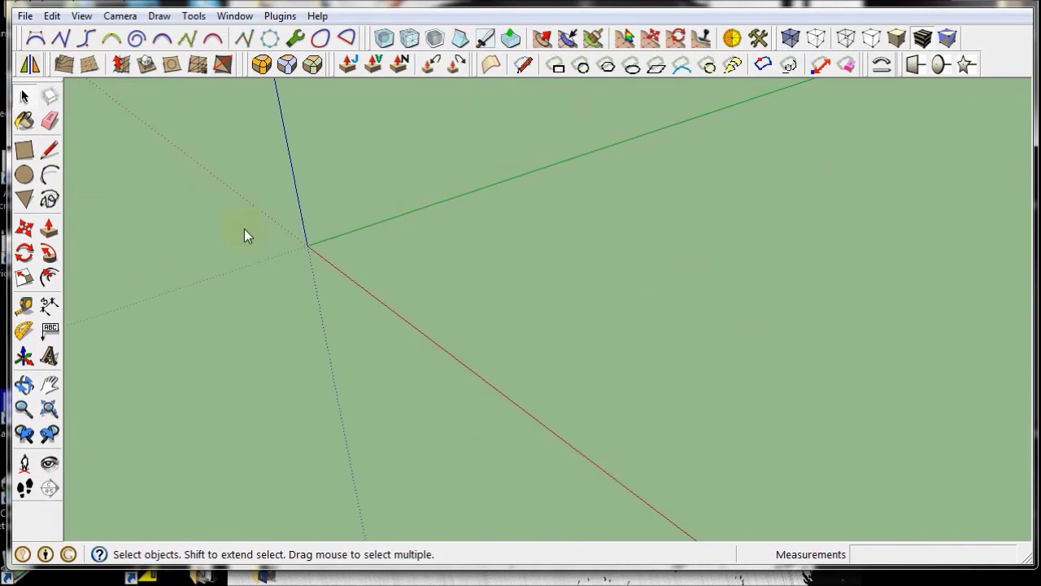
pyautogui.scroll(4, 244, 233)
pyautogui.scroll(1, 294, 267)
# Search 3D Warehouse for 'h24si' and download the H24SI bridge straight into the model
pyautogui.click(25, 16)
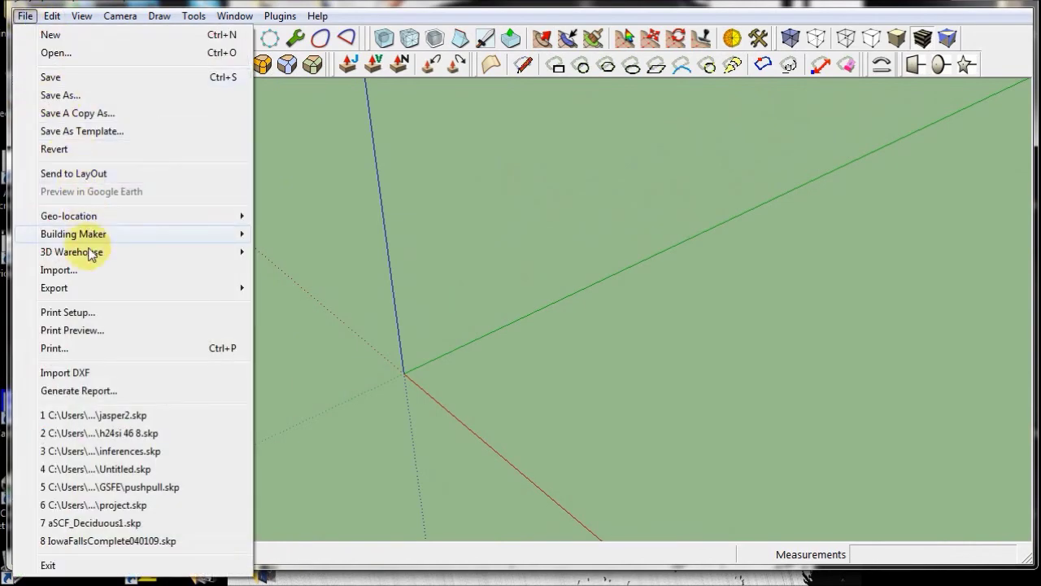
pyautogui.moveTo(73, 254)
pyautogui.click(398, 257)
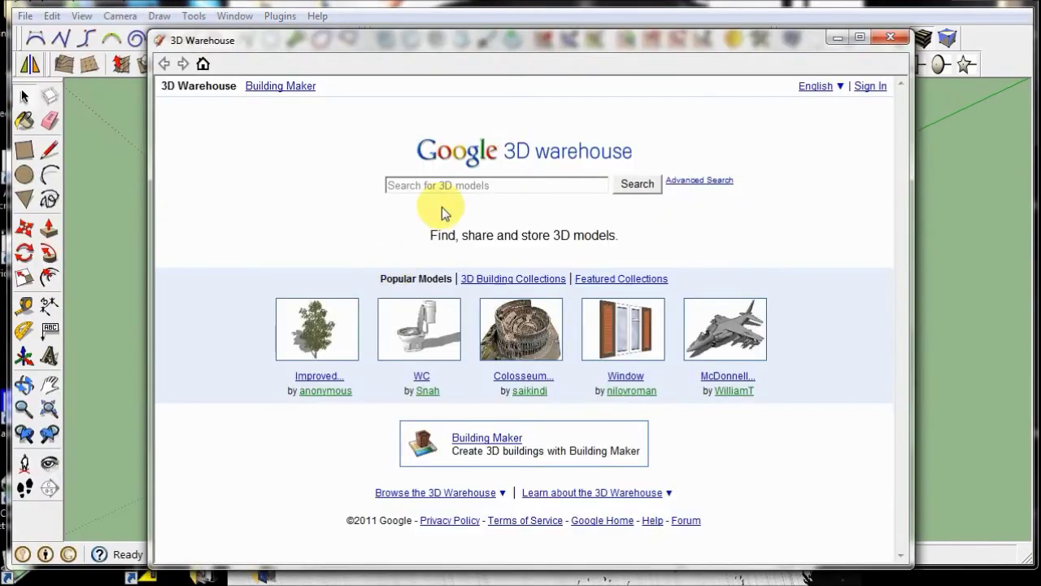
pyautogui.click(444, 185)
pyautogui.write('h2')
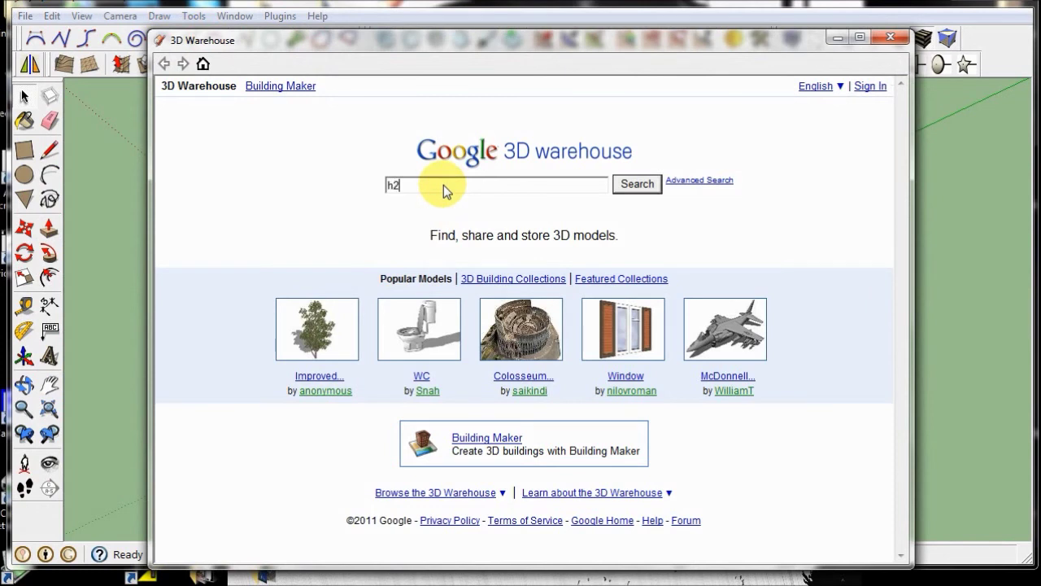
pyautogui.write('4si')
pyautogui.press('Return')
pyautogui.click(321, 265)
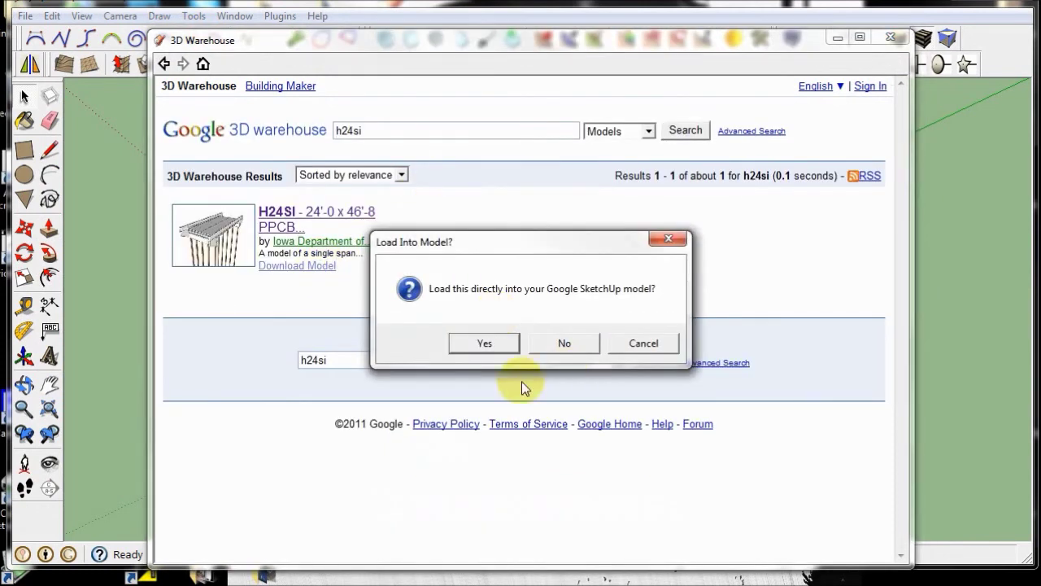
pyautogui.click(469, 350)
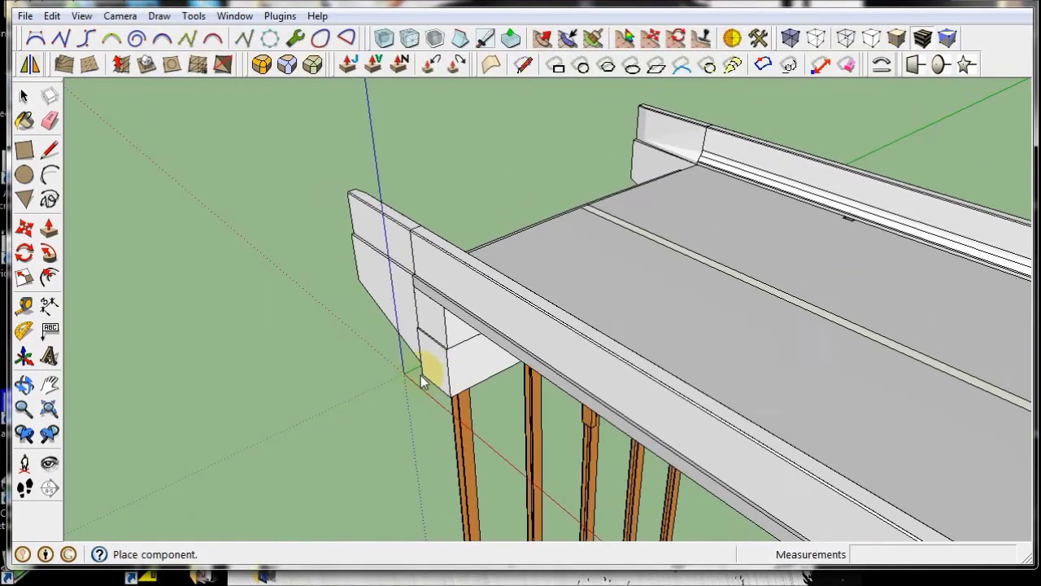
# Place the H24SI bridge at the axes origin and orbit around it
pyautogui.click(405, 377)
pyautogui.moveTo(405, 377); pyautogui.dragTo(668, 291, button='middle')
pyautogui.scroll(-1, 669, 291)
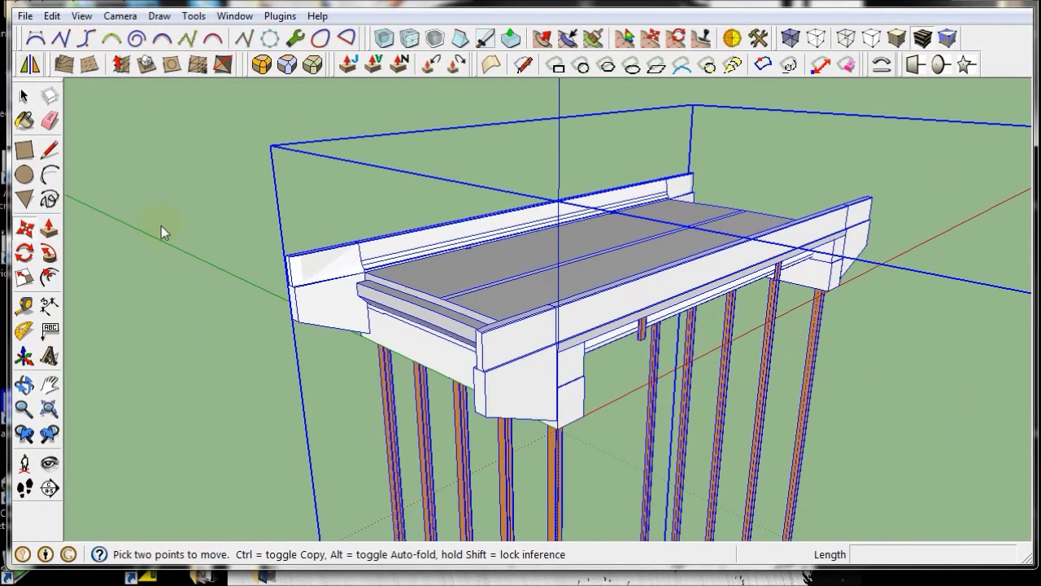
pyautogui.click(157, 161)
# Inspect the bridge from low frontal and top-down views, selecting then deselecting its group
pyautogui.moveTo(299, 380); pyautogui.dragTo(709, 498, button='middle')
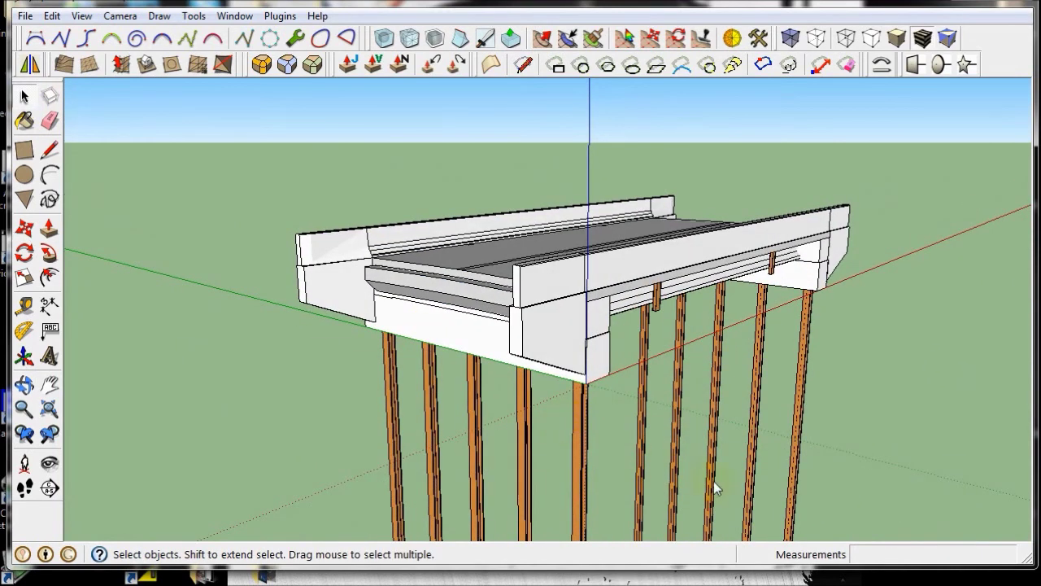
pyautogui.scroll(3, 641, 454)
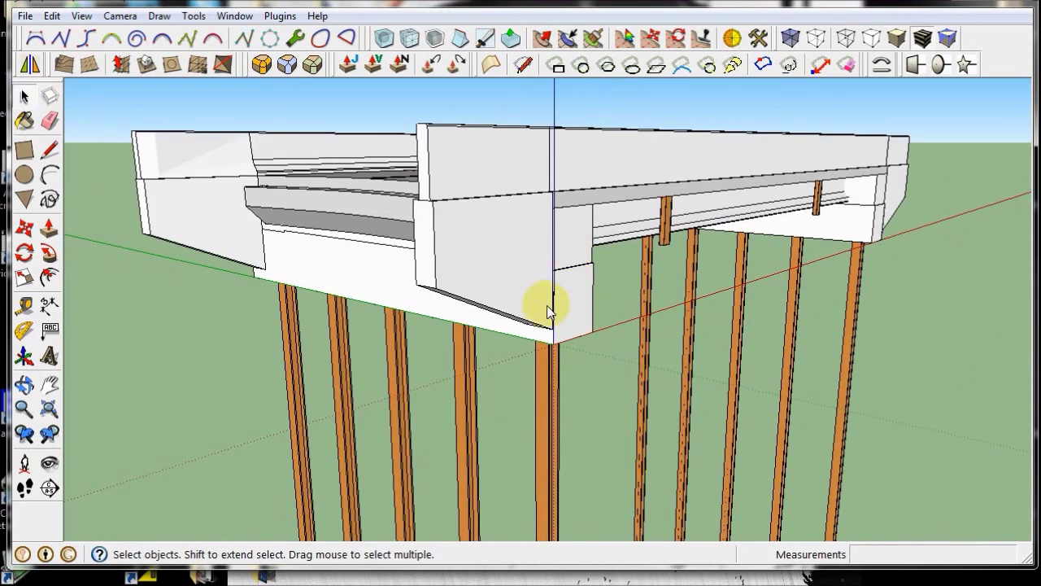
pyautogui.moveTo(542, 301); pyautogui.dragTo(530, 512, button='middle')
pyautogui.click(491, 207)
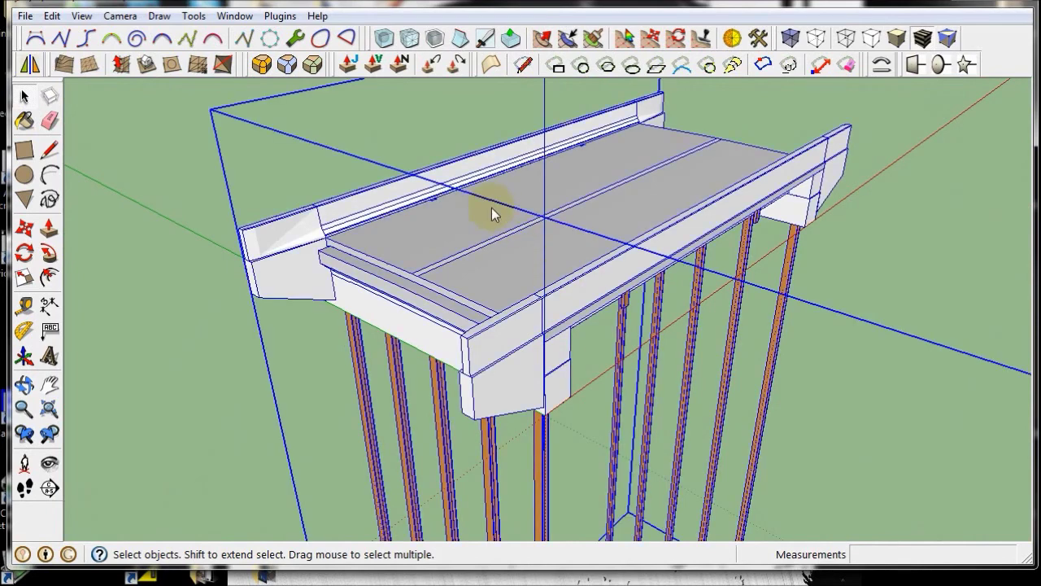
pyautogui.click(105, 242)
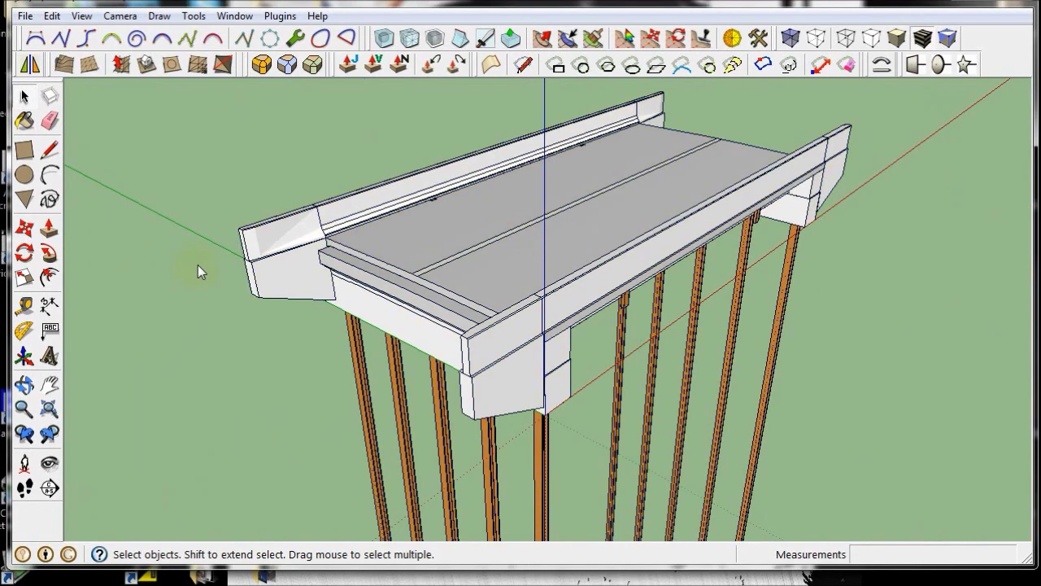
pyautogui.scroll(-2, 197, 264)
# Orbit from the left side until the view faces the bridge rendering image, then zoom in
pyautogui.scroll(-5, 191, 307)
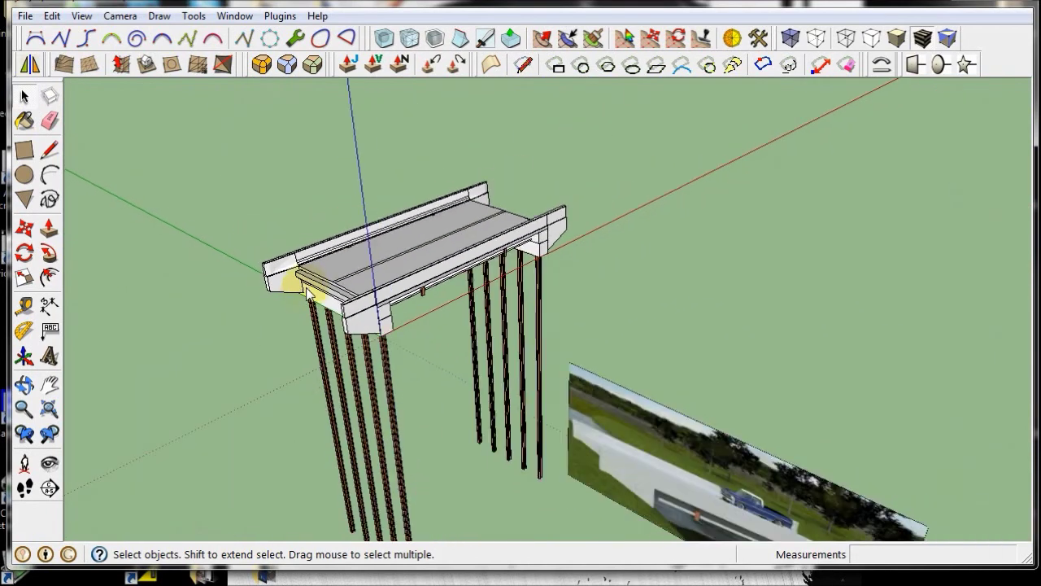
pyautogui.moveTo(311, 409); pyautogui.dragTo(654, 370, button='middle')
pyautogui.scroll(6, 846, 321)
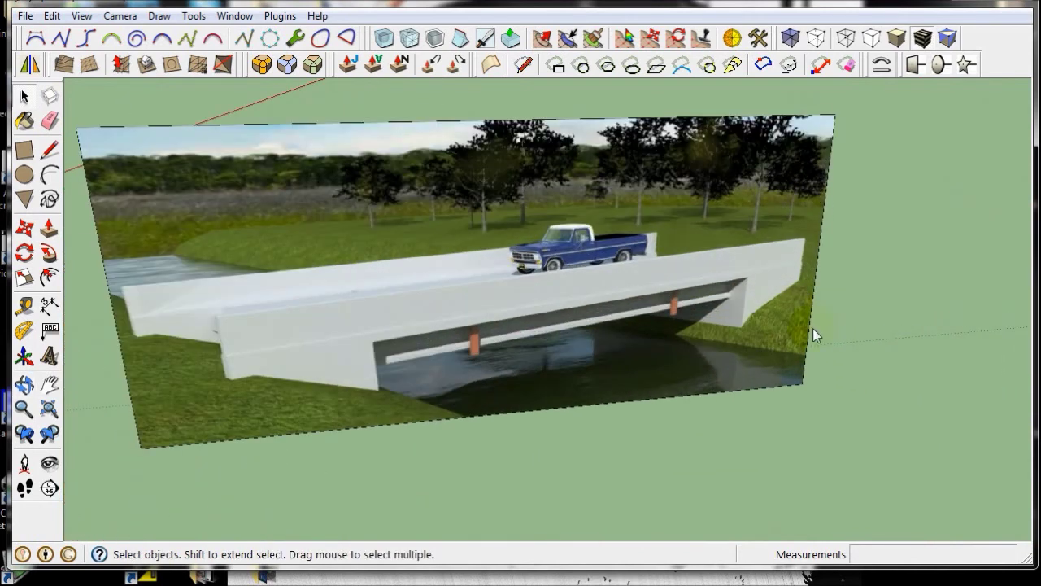
pyautogui.moveTo(812, 328); pyautogui.dragTo(651, 274, button='middle')
pyautogui.scroll(1, 439, 255)
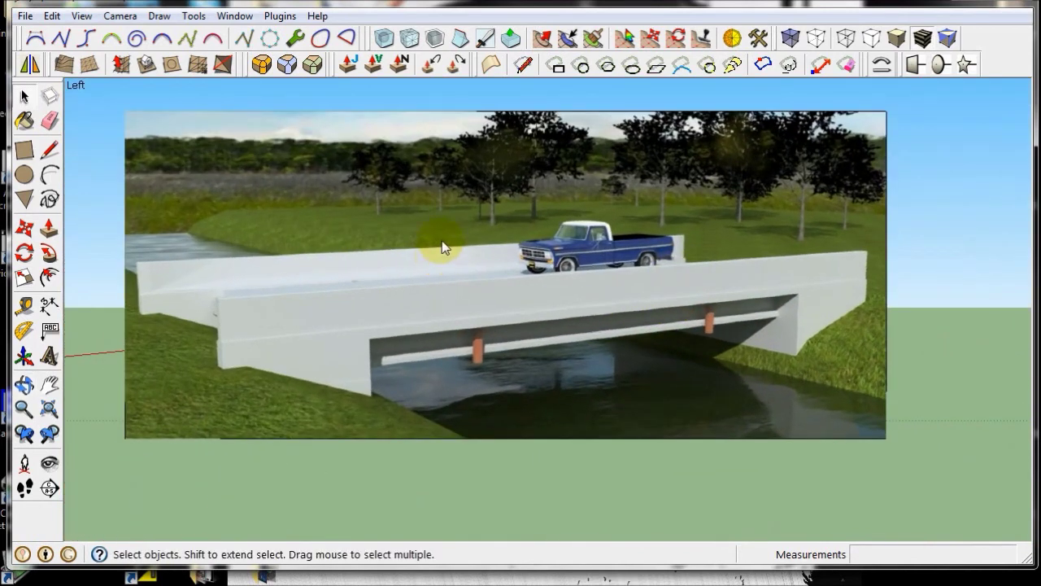